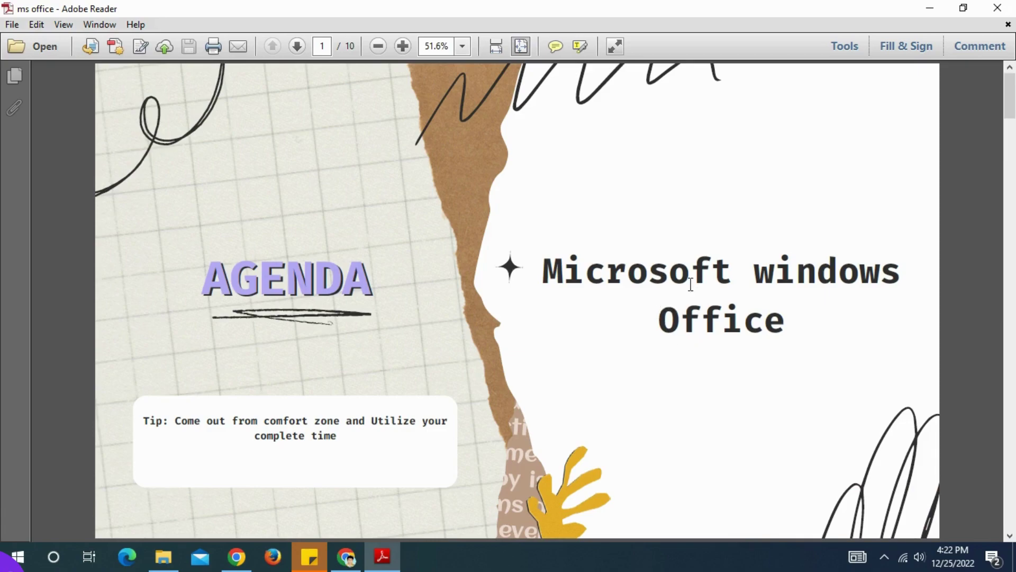
# Read through the ms office PDF from the title page to the MS power point Uses page, marking key terms on the way.
pyautogui.scroll(-3, 692, 280)
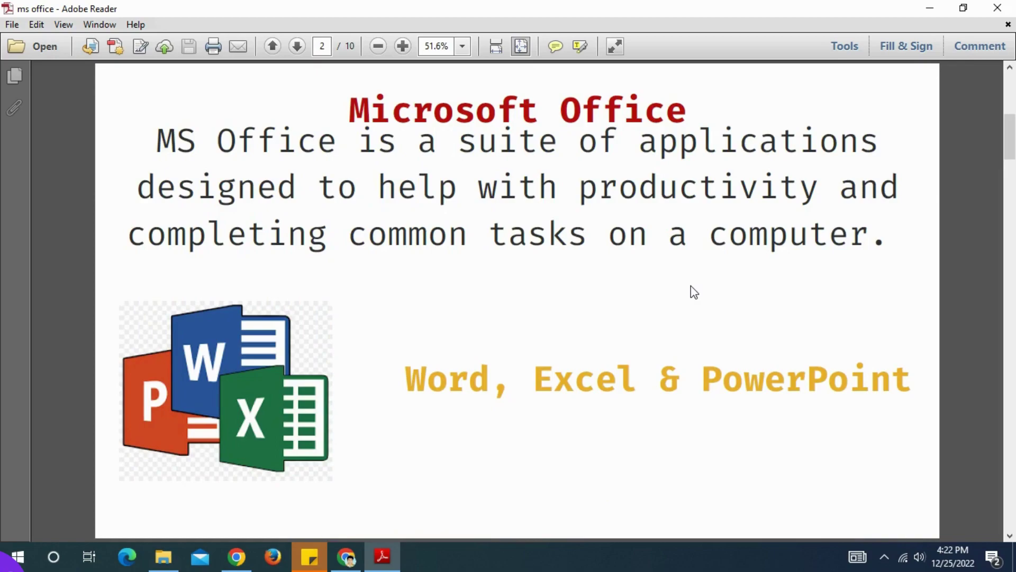
pyautogui.moveTo(408, 373); pyautogui.dragTo(630, 379)
pyautogui.moveTo(703, 377); pyautogui.dragTo(912, 380)
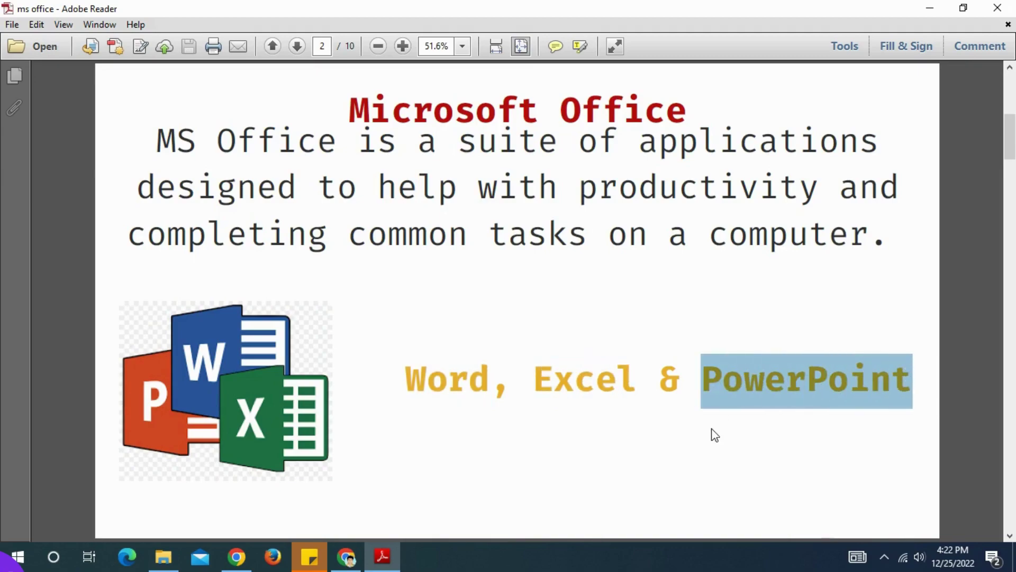
pyautogui.scroll(-4, 681, 381)
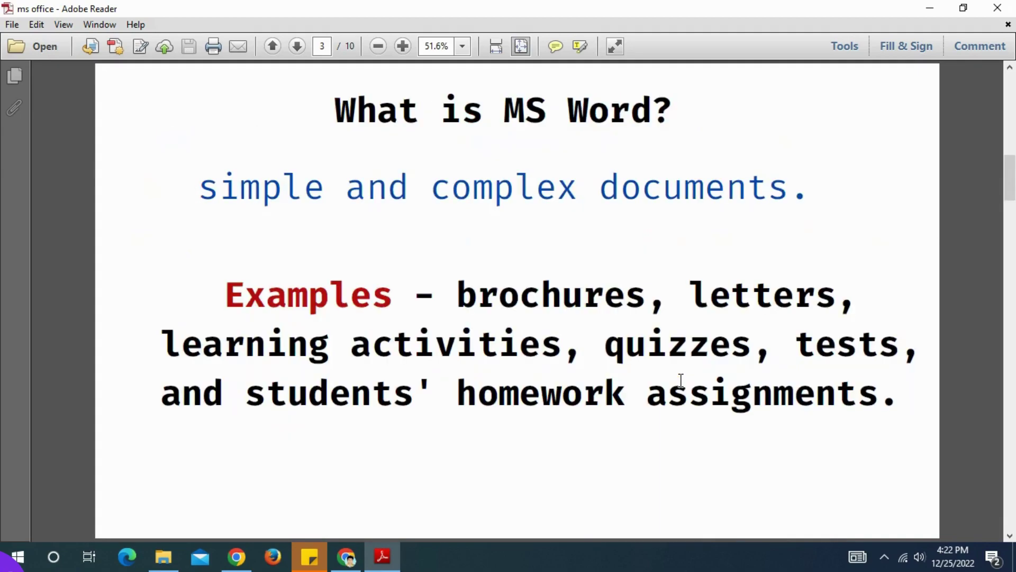
pyautogui.scroll(1, 683, 388)
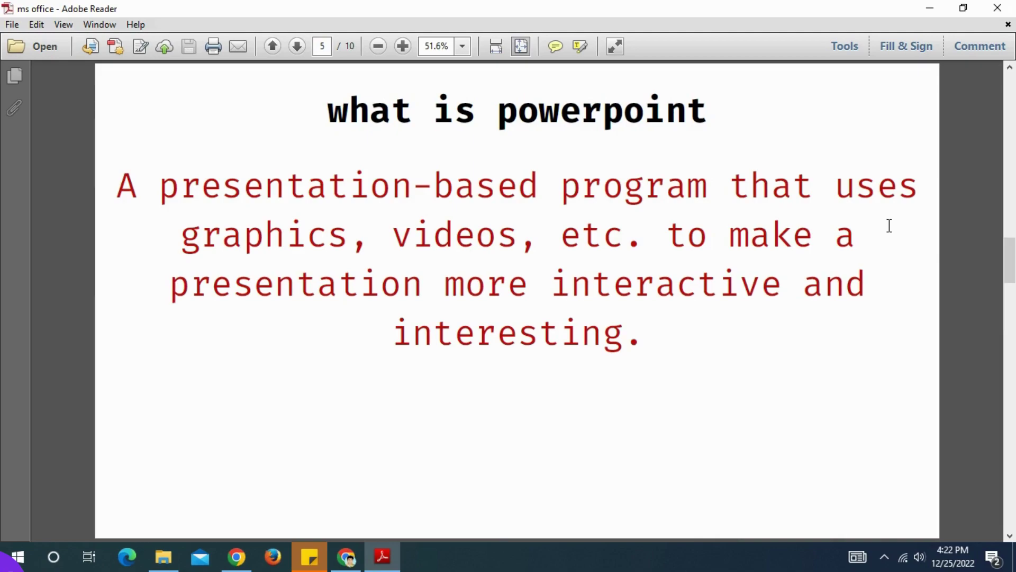
pyautogui.moveTo(179, 237); pyautogui.dragTo(527, 249)
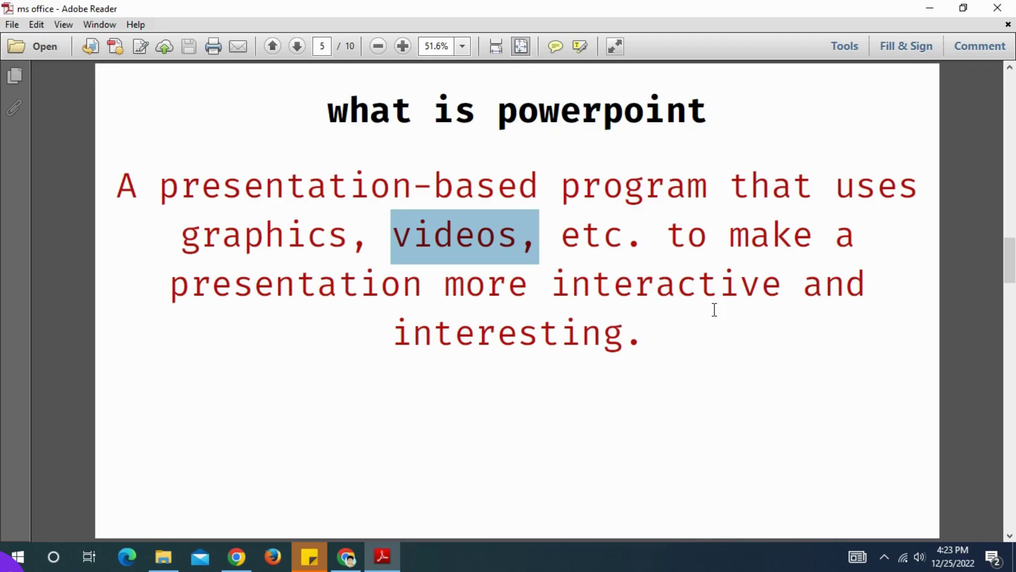
pyautogui.scroll(-4, 714, 310)
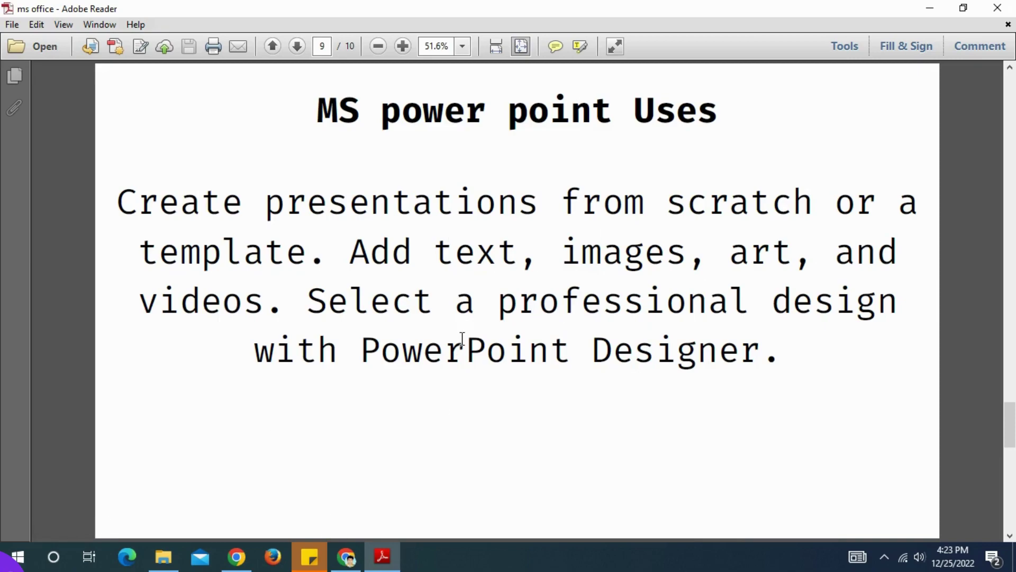
pyautogui.moveTo(346, 258); pyautogui.dragTo(789, 259)
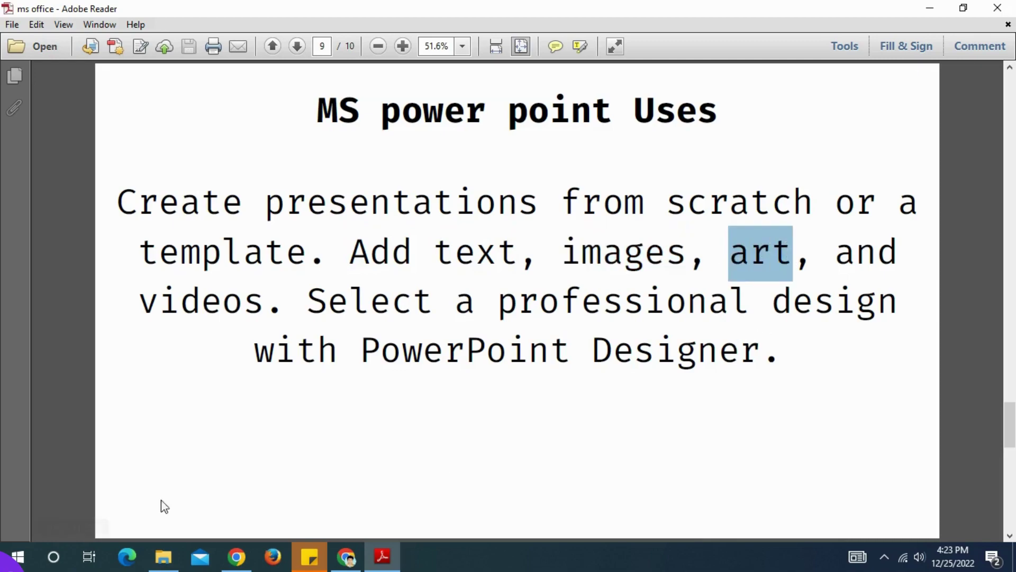
pyautogui.moveTo(139, 302); pyautogui.dragTo(252, 297)
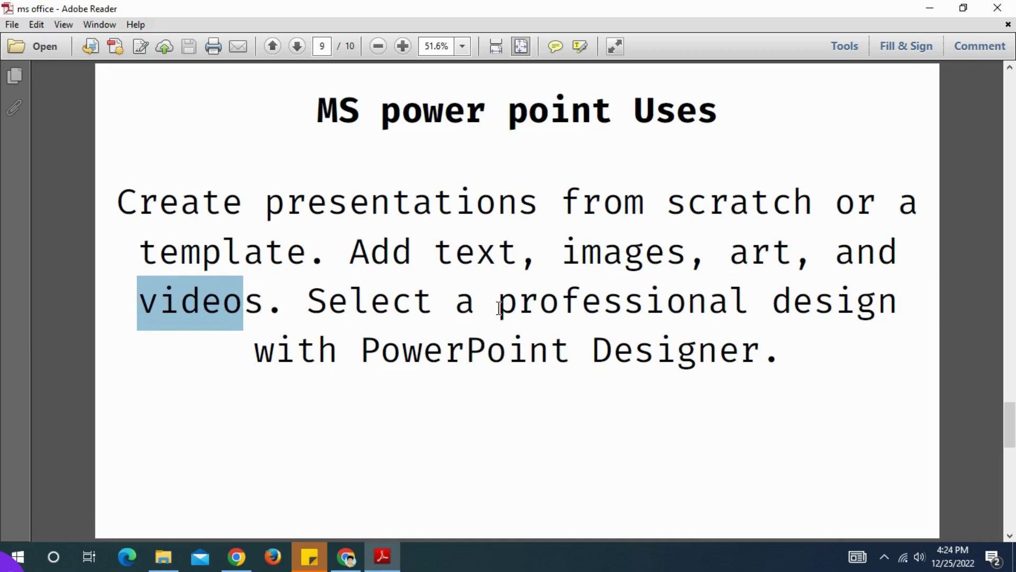
pyautogui.moveTo(499, 309); pyautogui.dragTo(838, 310)
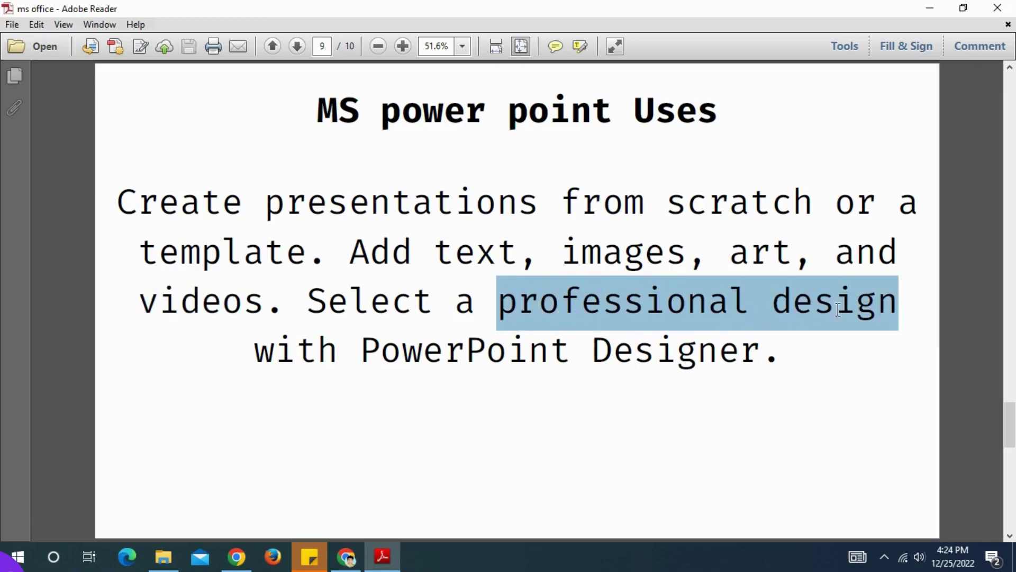
pyautogui.click(460, 431)
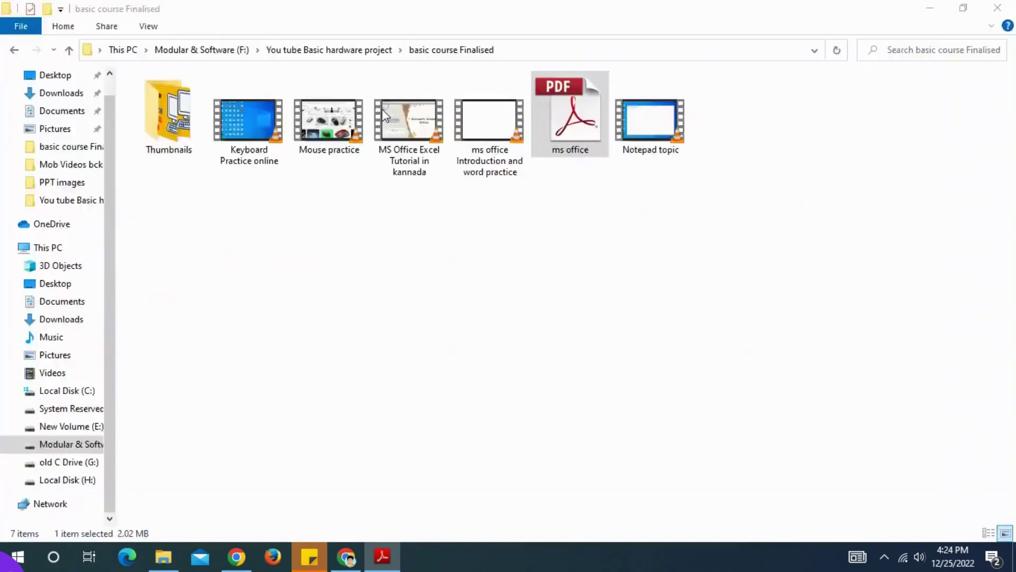
# Create a PowerPoint presentation file named Test PPT on the desktop and open it.
pyautogui.press('super+d')
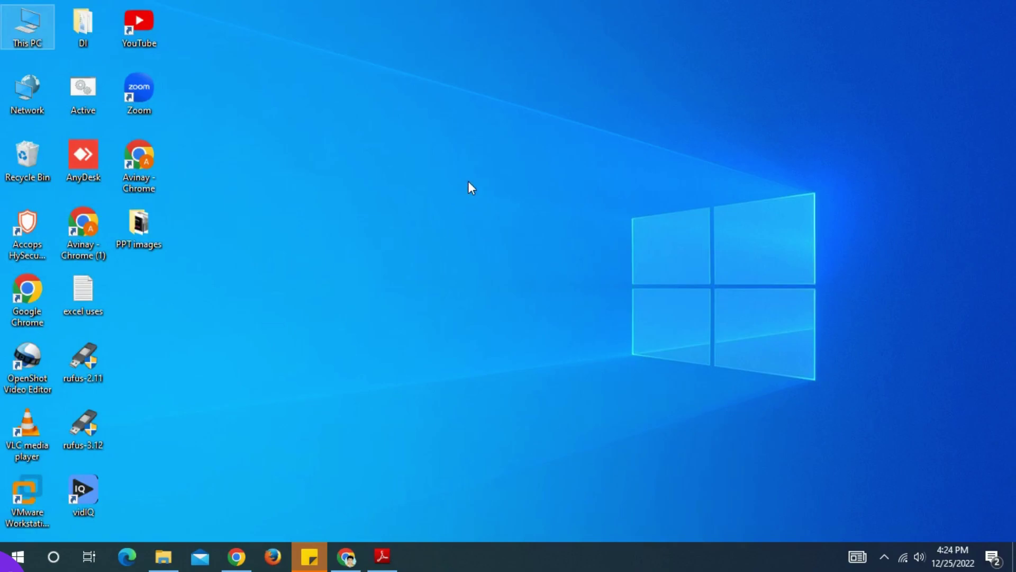
pyautogui.rightClick(525, 148)
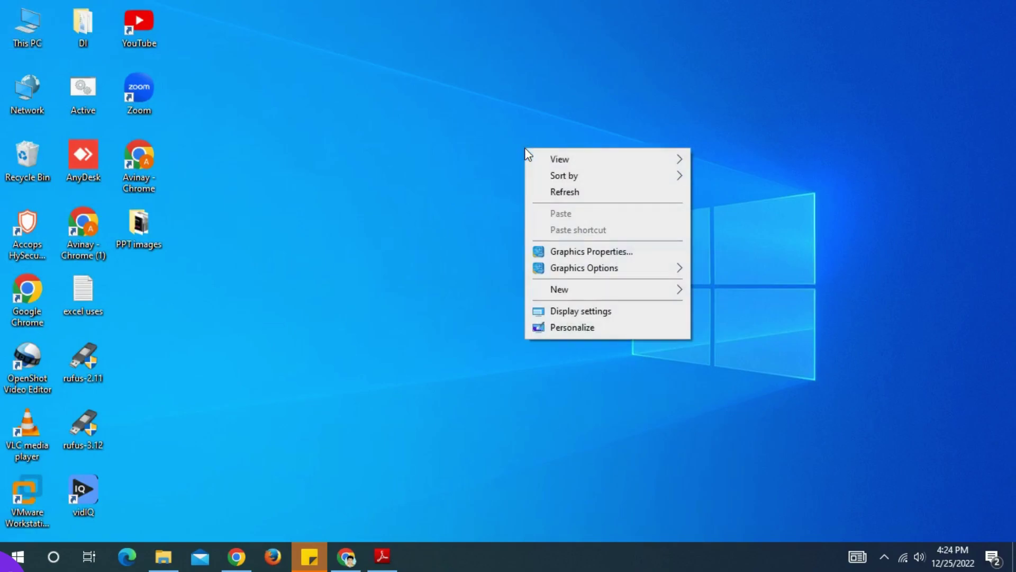
pyautogui.moveTo(597, 293)
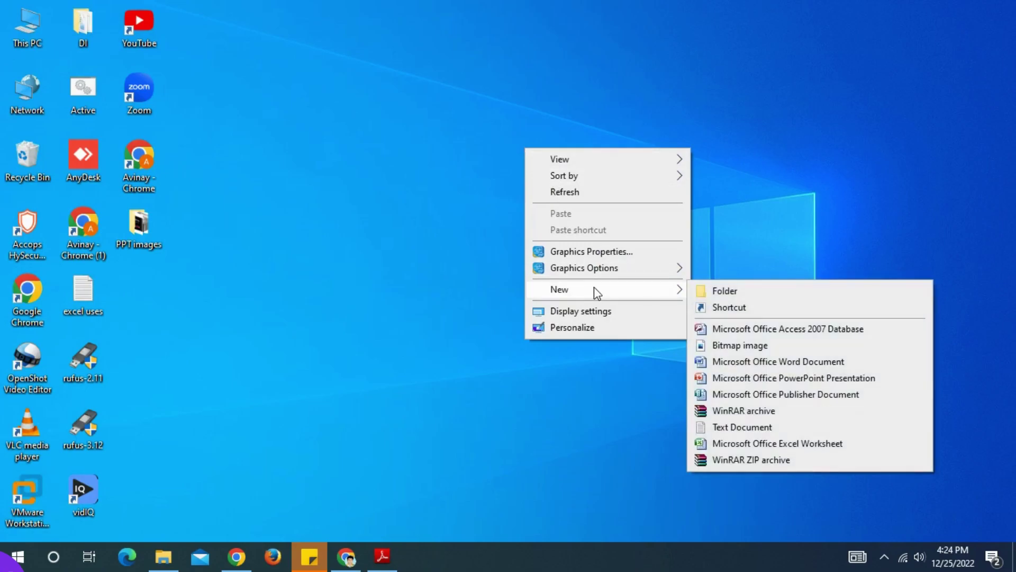
pyautogui.click(757, 378)
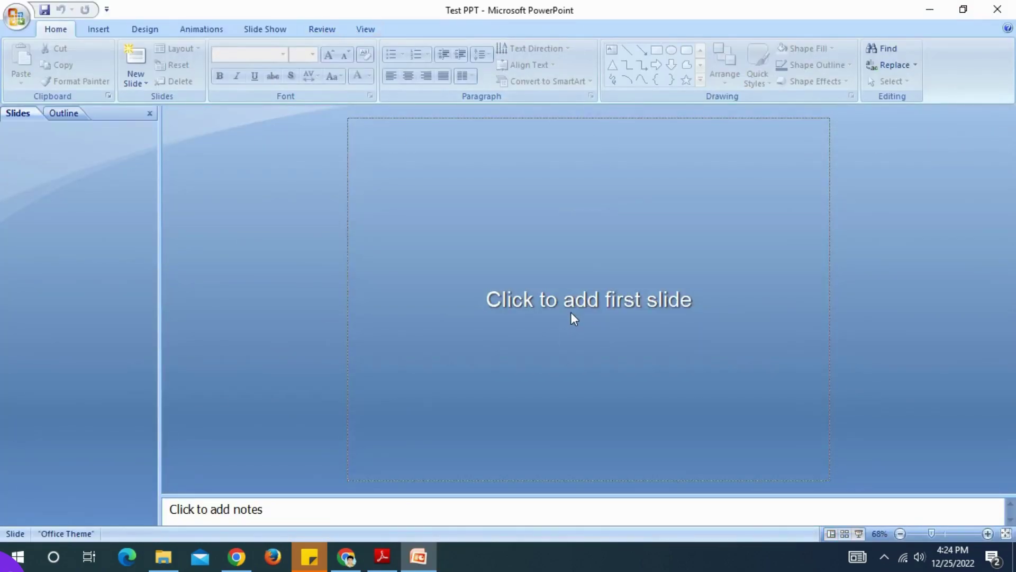
# Close the Test PPT presentation and permanently delete its file from the desktop.
pyautogui.click(998, 9)
pyautogui.moveTo(655, 292); pyautogui.dragTo(458, 96)
pyautogui.hotkey('shift', 'Delete')
pyautogui.press('Return')
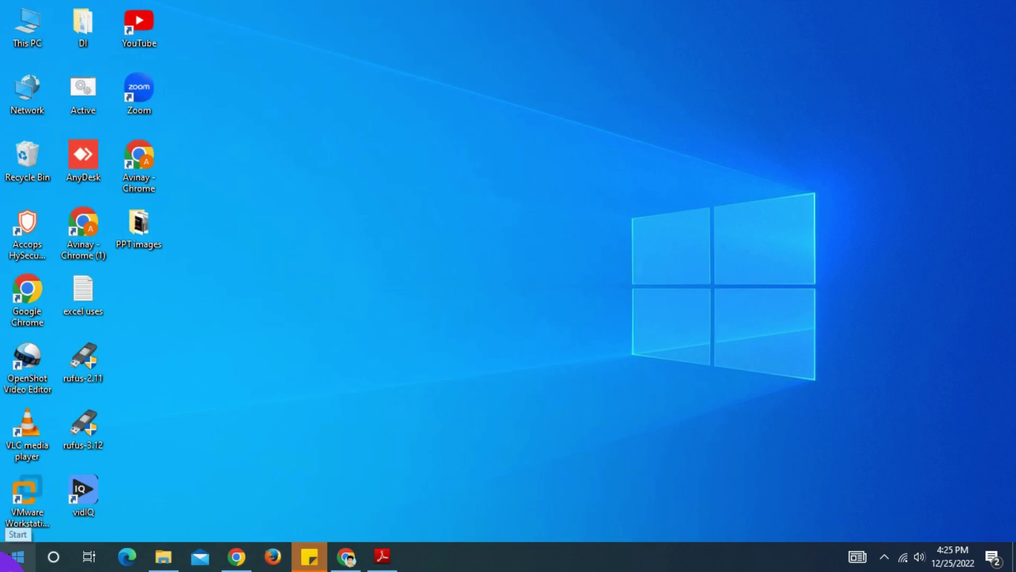
# Launch Microsoft Office PowerPoint 2007 from the installed Microsoft Office programs, starting a blank presentation.
pyautogui.click(17, 557)
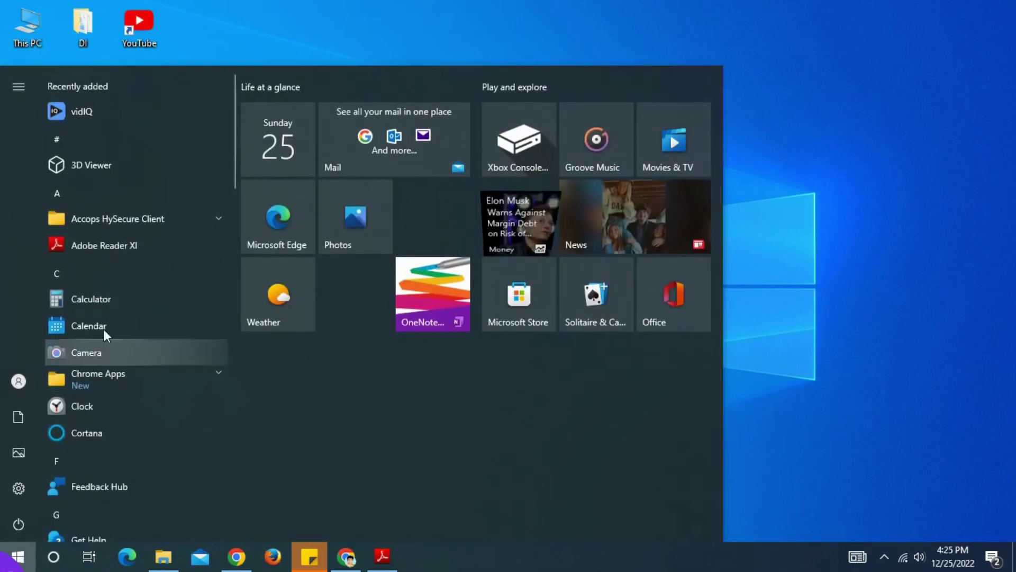
pyautogui.scroll(-5, 133, 284)
pyautogui.scroll(-4, 134, 282)
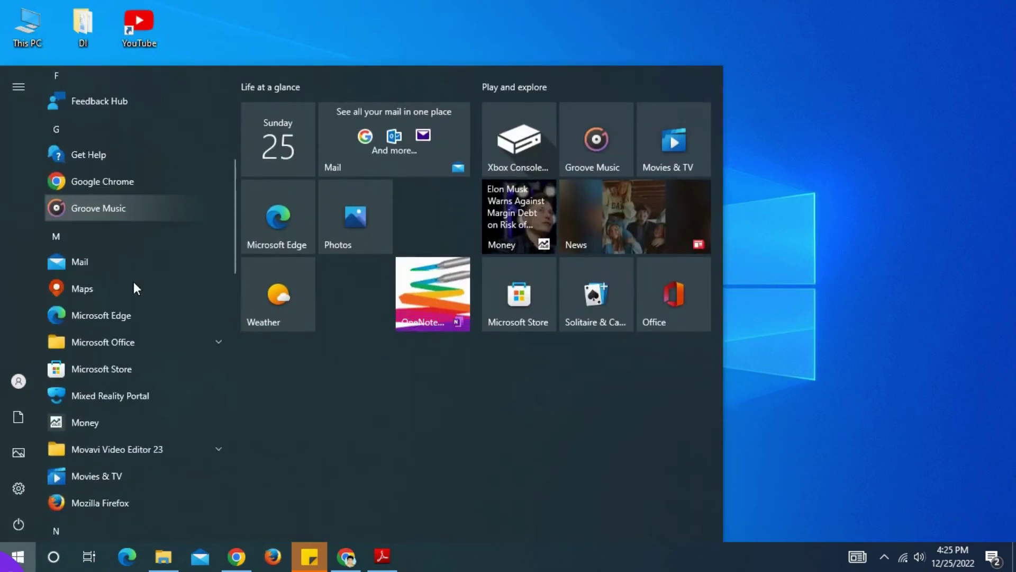
pyautogui.click(123, 227)
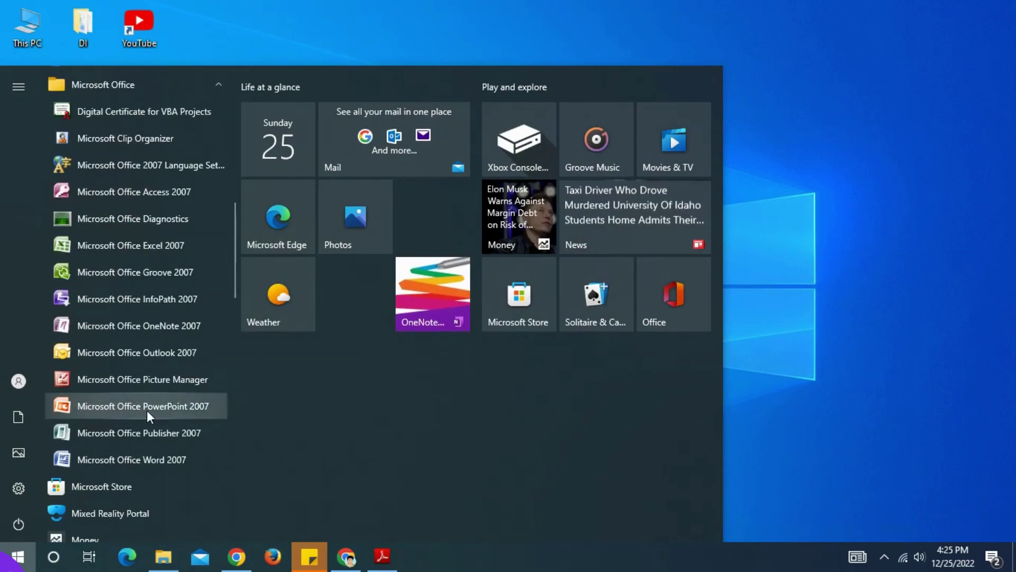
pyautogui.click(147, 411)
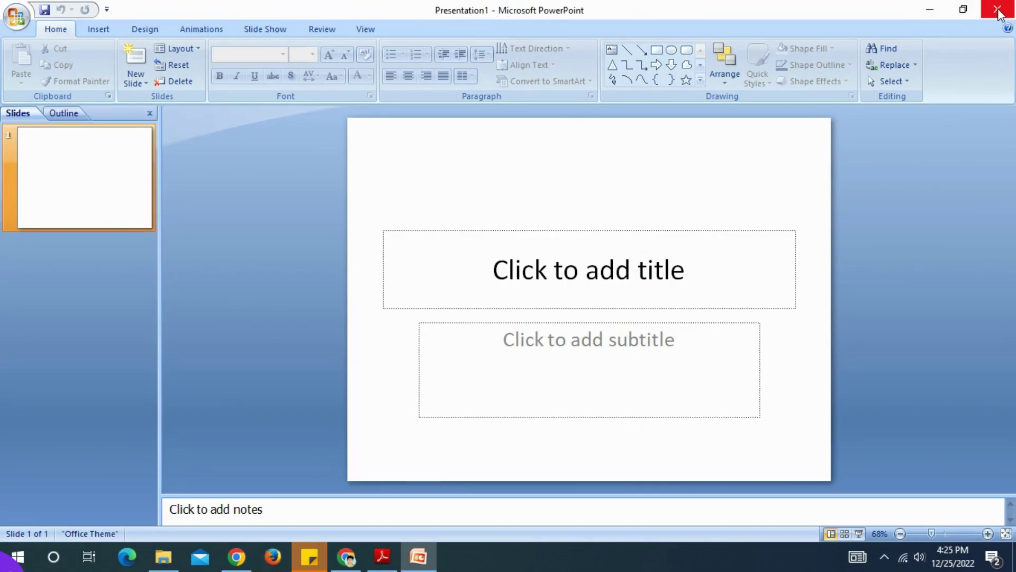
# Magnify the screen to examine the presentation view commands, return to 100% and close Magnifier.
pyautogui.press('super+plus')
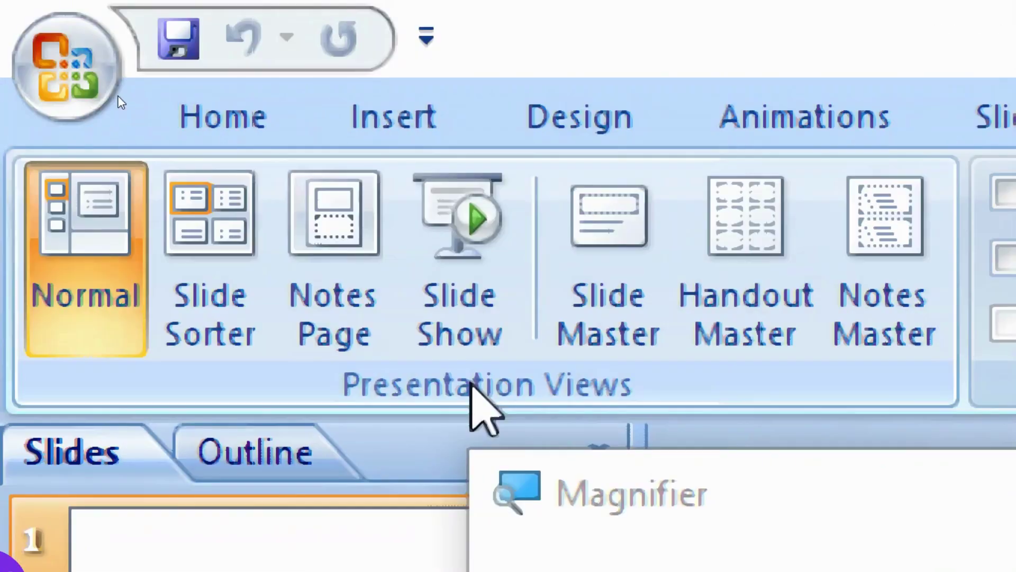
pyautogui.press('super+minus')
pyautogui.press('super+minus')
pyautogui.press('super+minus')
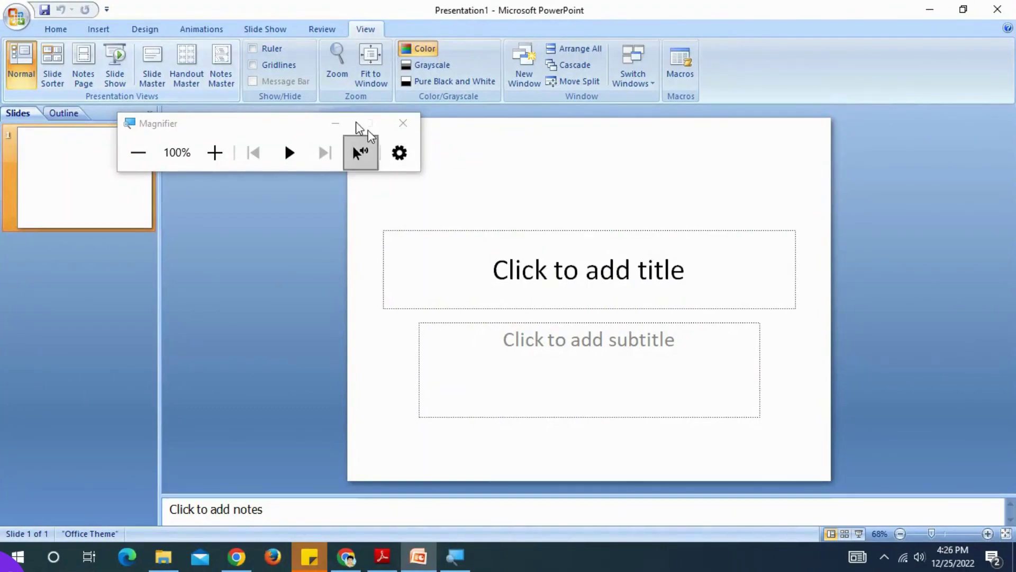
pyautogui.click(403, 123)
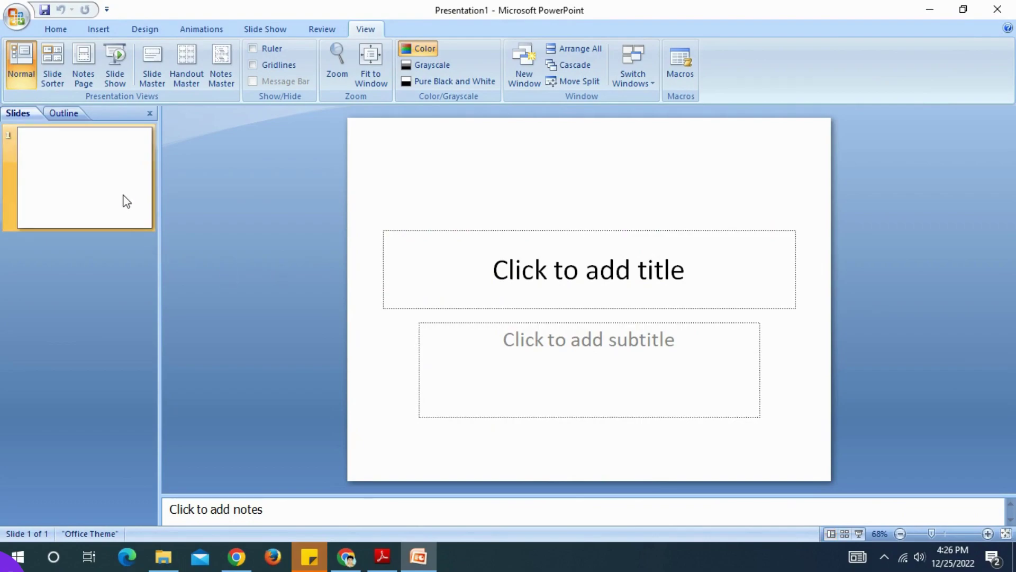
# Add nine new slides after the title slide of the blank presentation.
pyautogui.click(62, 31)
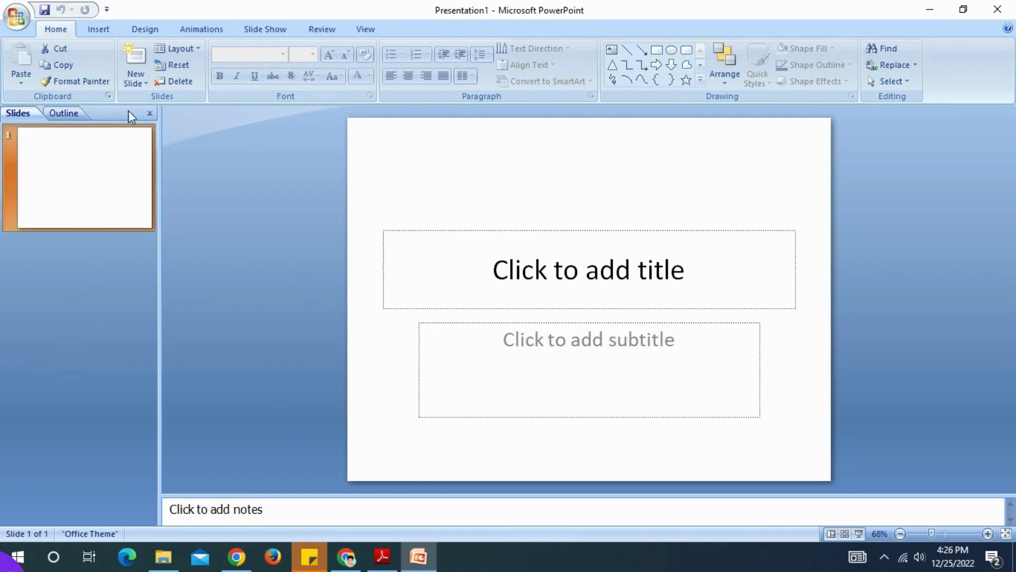
pyautogui.click(136, 62)
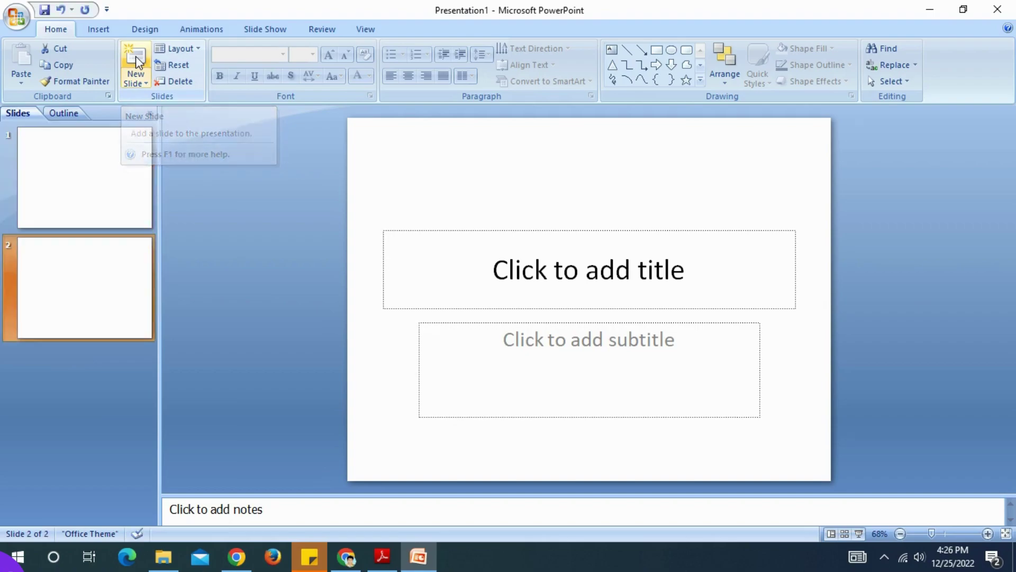
pyautogui.click(137, 62)
pyautogui.click(136, 62)
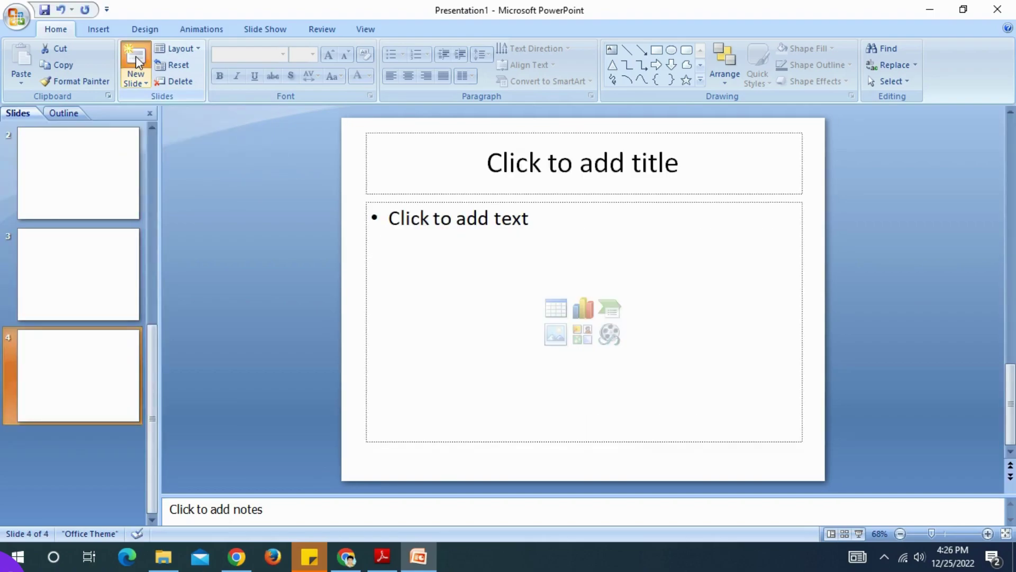
pyautogui.click(137, 62)
pyautogui.click(137, 62)
pyautogui.click(137, 62)
pyautogui.click(137, 62)
pyautogui.click(137, 62)
pyautogui.click(137, 62)
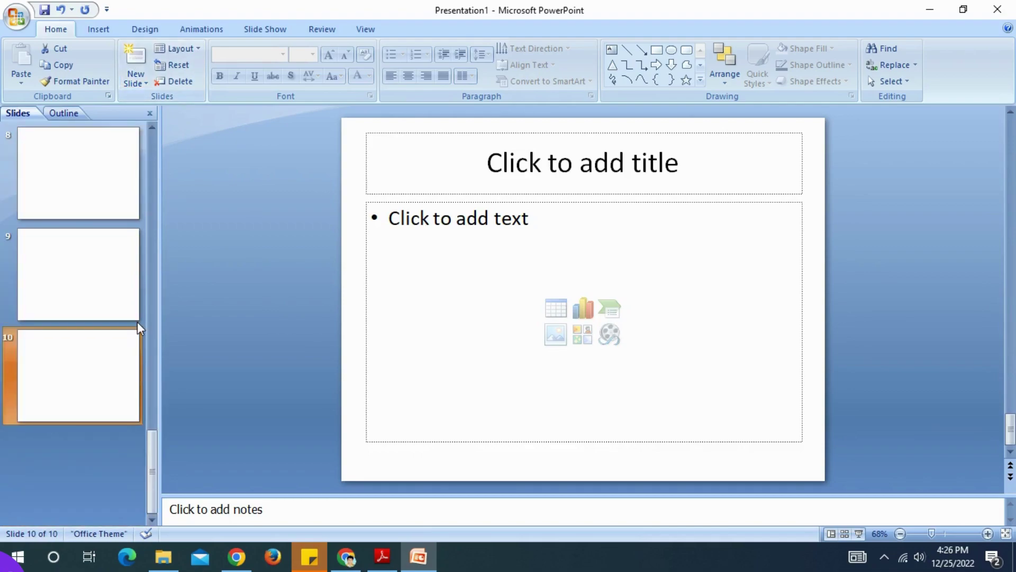
# Compare the layouts of slides 1 and 2, ending on slide 1.
pyautogui.scroll(7, 139, 328)
pyautogui.click(69, 187)
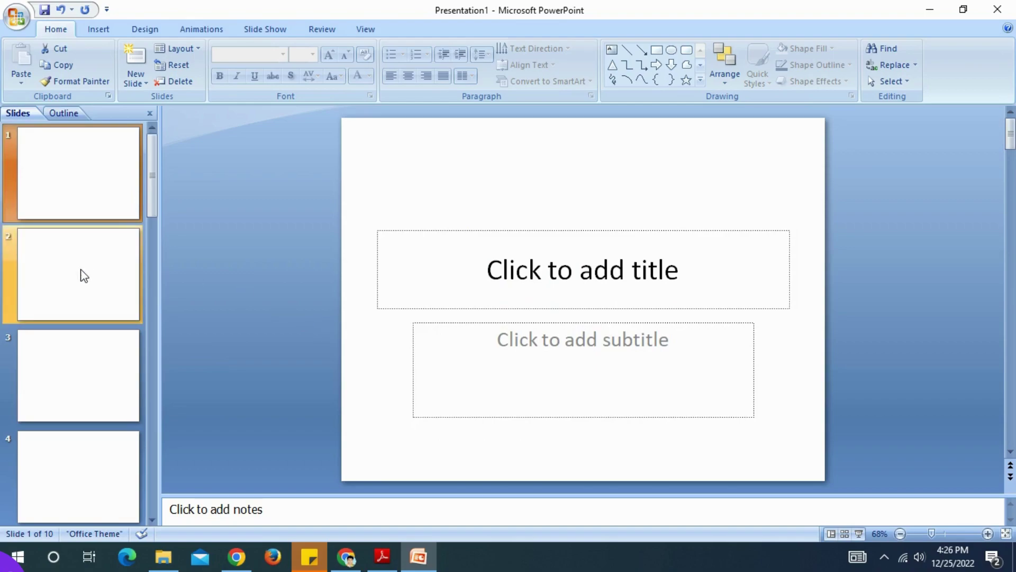
pyautogui.click(94, 295)
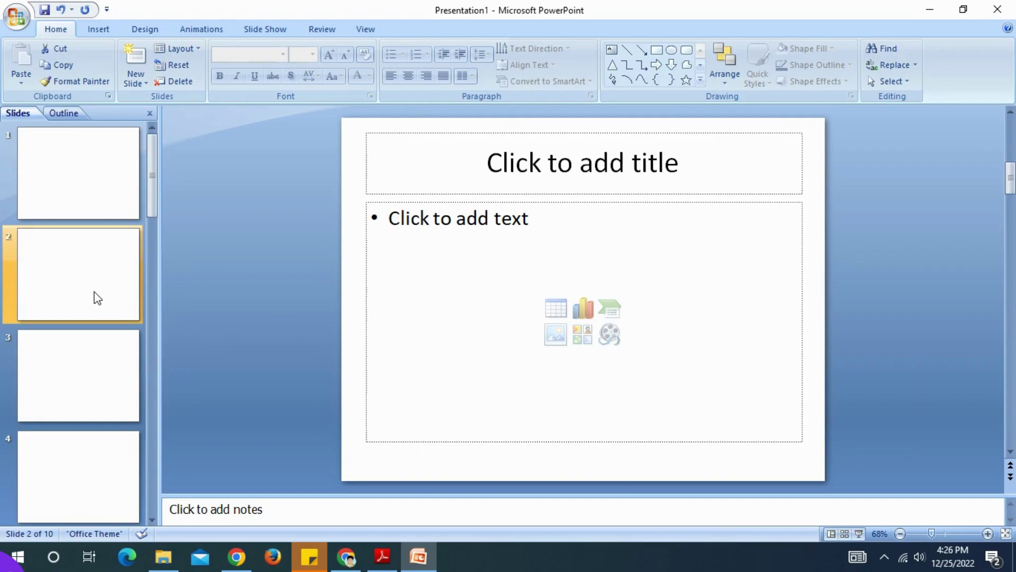
pyautogui.click(74, 174)
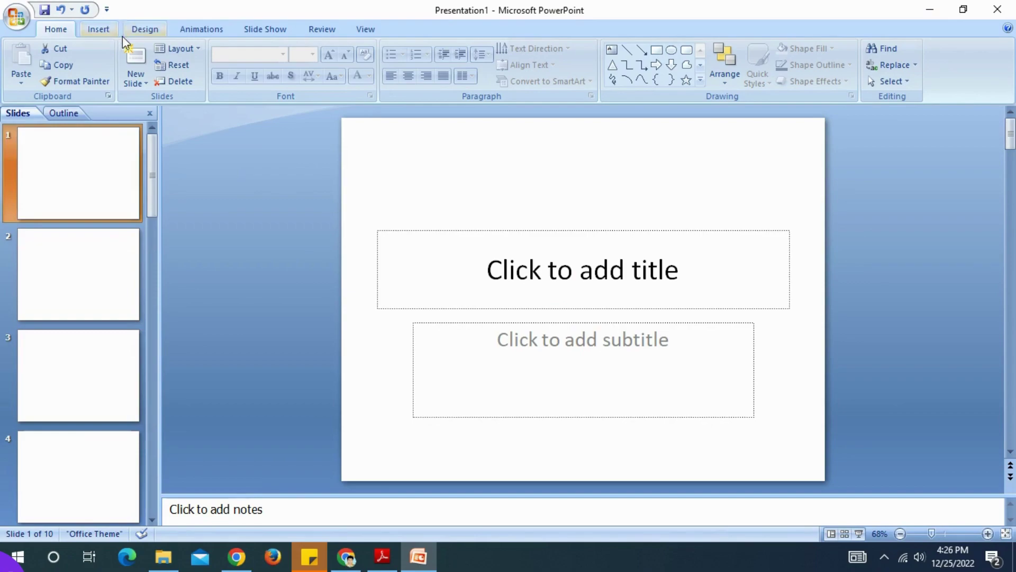
# Try out the Apex and Equity design themes on all slides of the presentation.
pyautogui.click(154, 35)
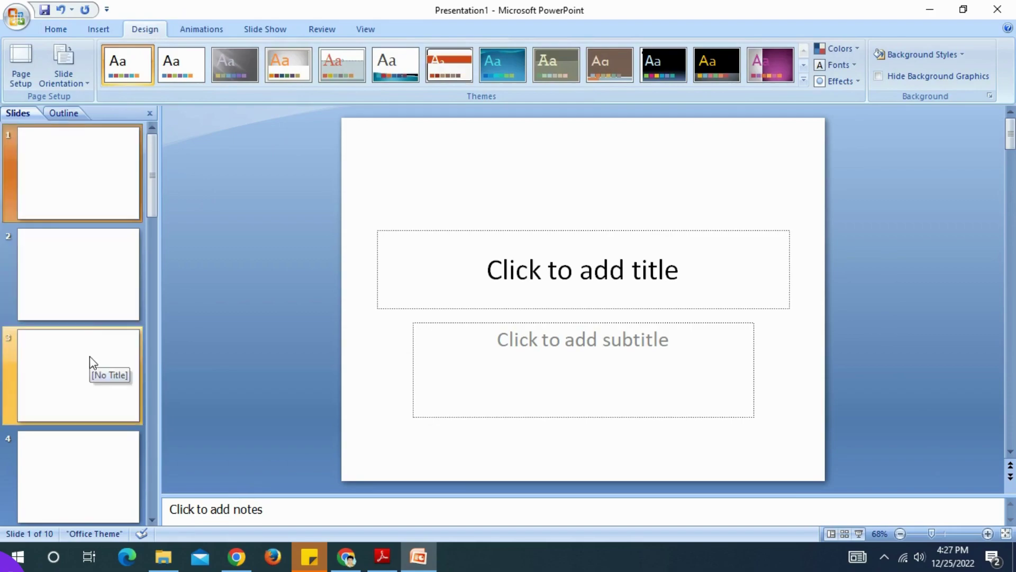
pyautogui.click(230, 58)
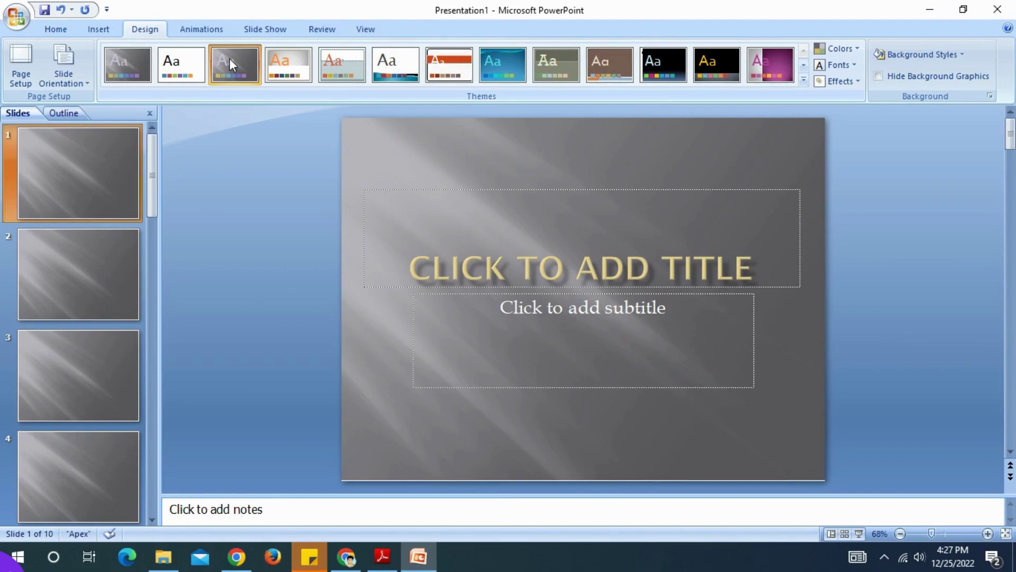
pyautogui.scroll(-2, 99, 273)
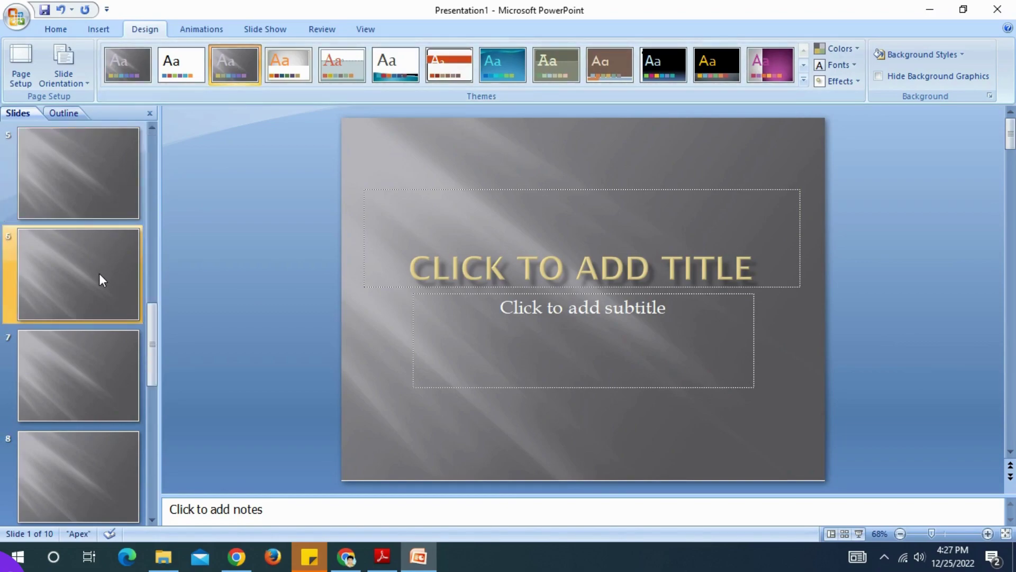
pyautogui.scroll(2, 100, 274)
pyautogui.click(462, 59)
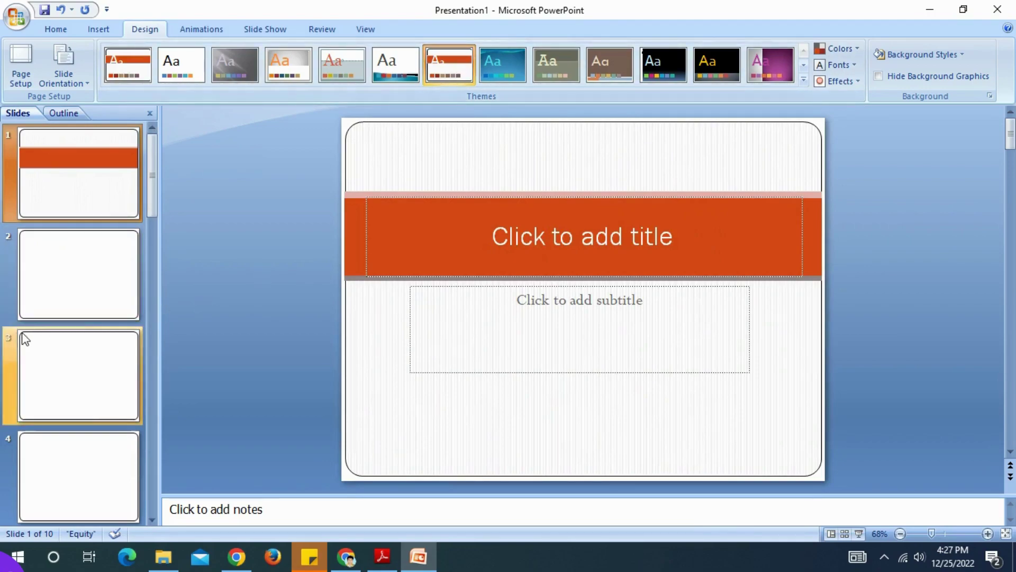
# Apply the Flow theme to the presentation and view its look on slide 2.
pyautogui.click(503, 65)
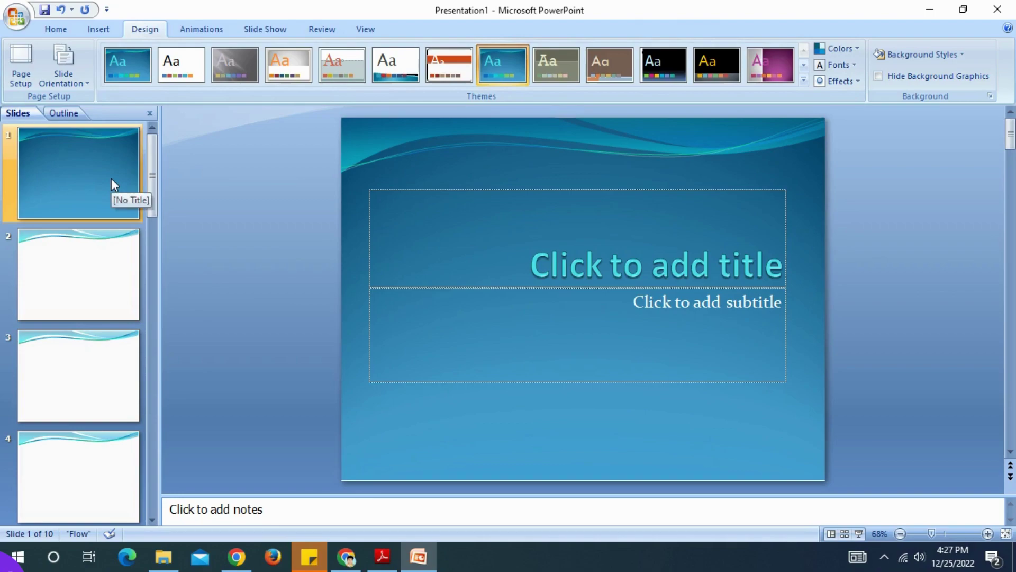
pyautogui.click(109, 247)
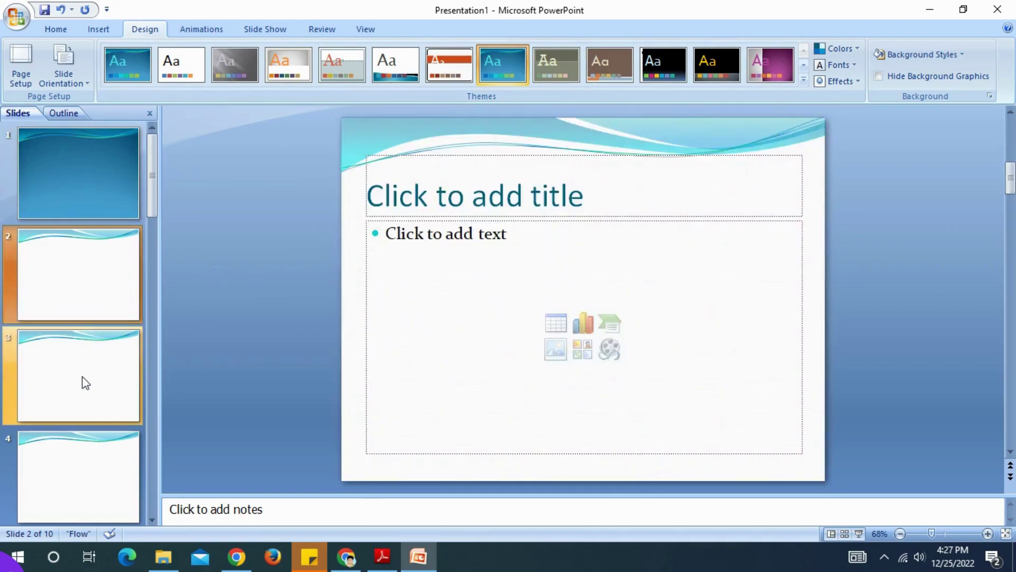
# View the Flow theme's look on slides 3 and 4.
pyautogui.click(88, 355)
pyautogui.click(79, 469)
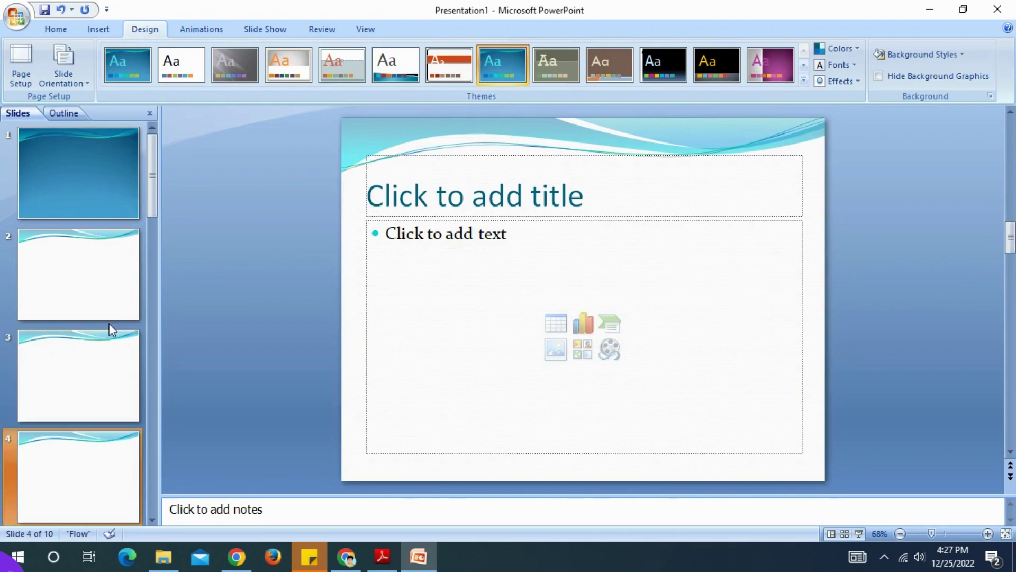
# Enter the centred title "Computer Fundamentals" on slide 1.
pyautogui.click(55, 30)
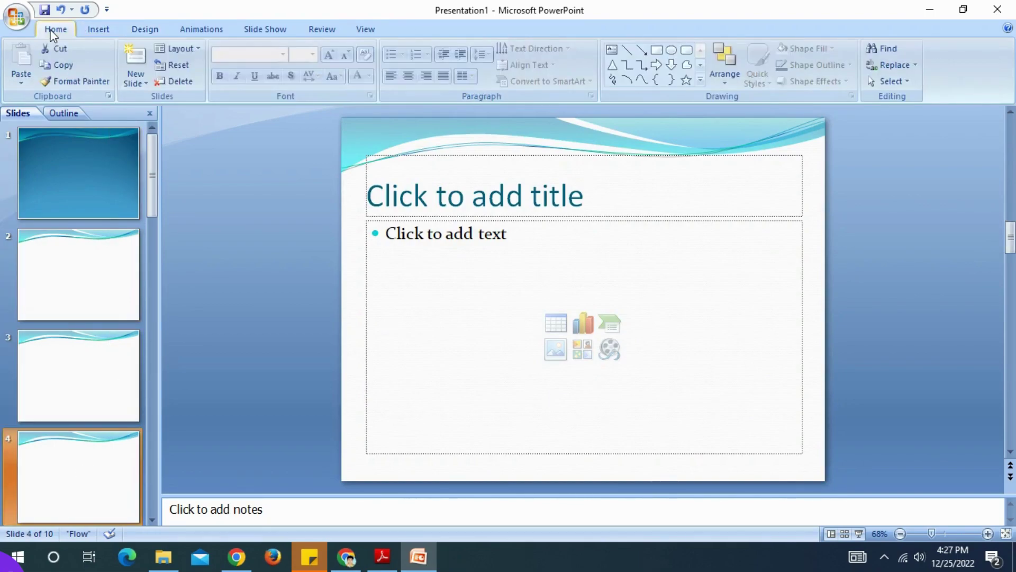
pyautogui.click(75, 172)
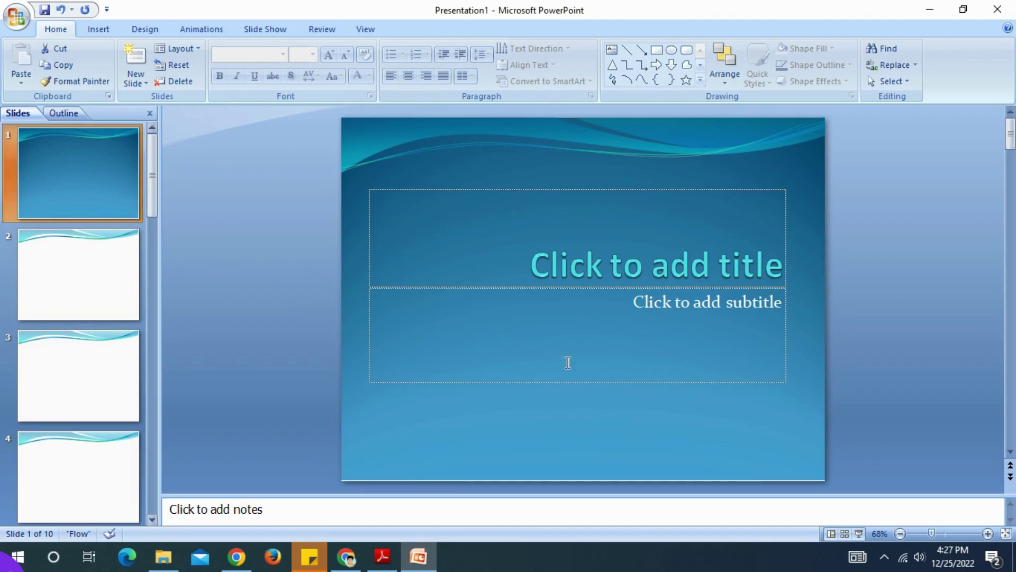
pyautogui.click(680, 259)
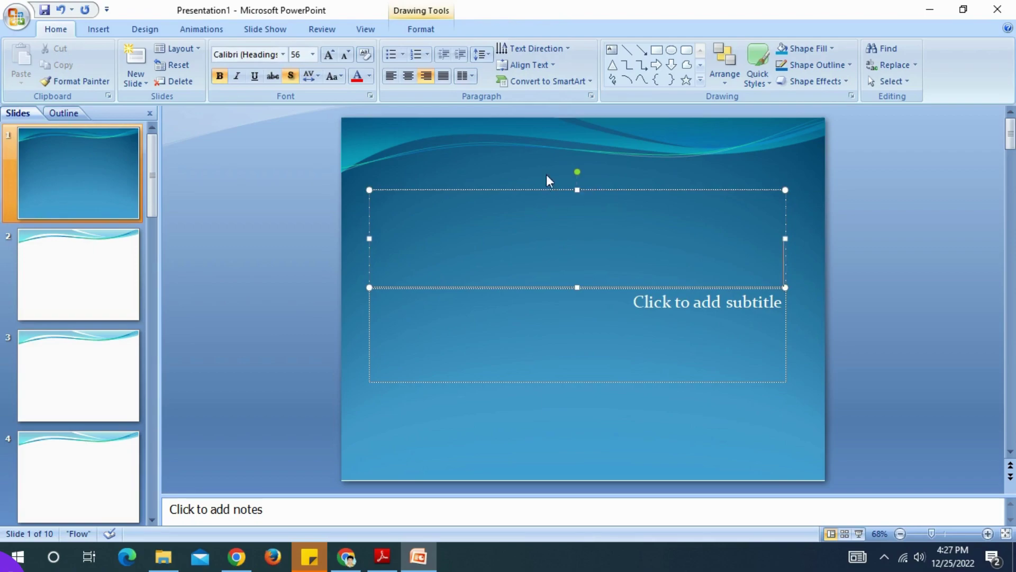
pyautogui.click(408, 76)
pyautogui.write('Computer Fundamentals')
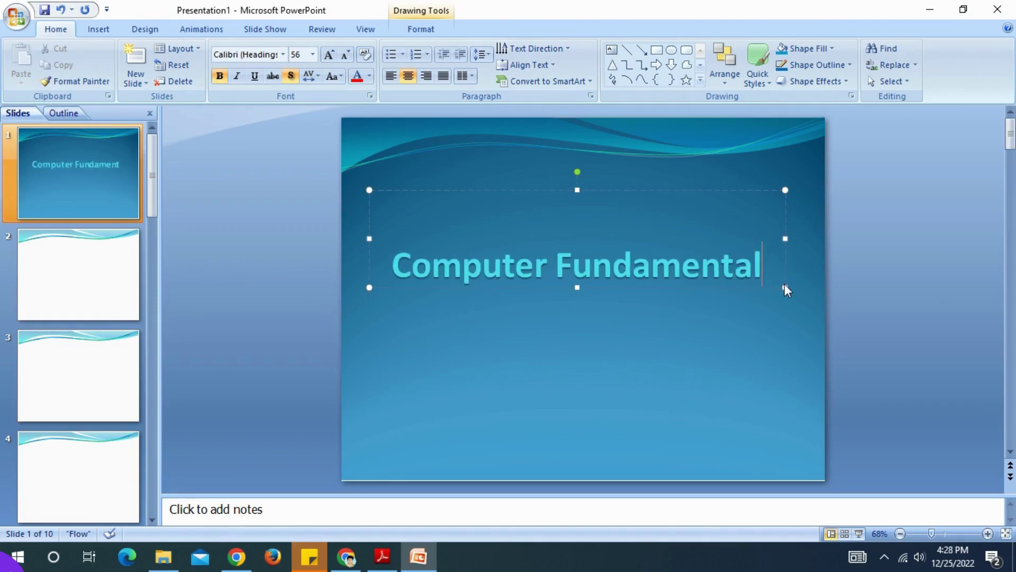
pyautogui.click(626, 357)
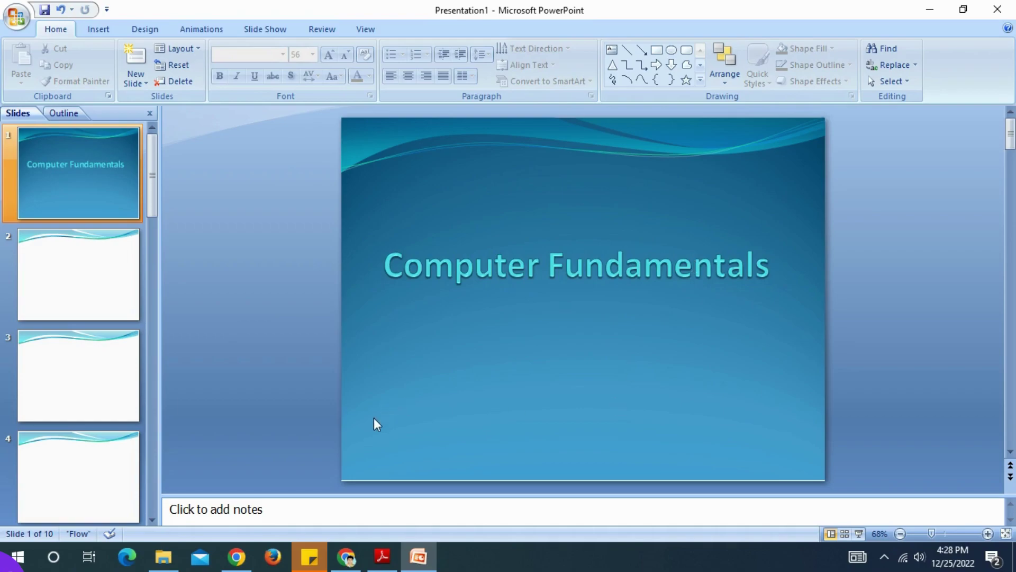
# Enter "What is computer" as the title of slide 2.
pyautogui.click(122, 288)
pyautogui.click(495, 207)
pyautogui.write('What is computer')
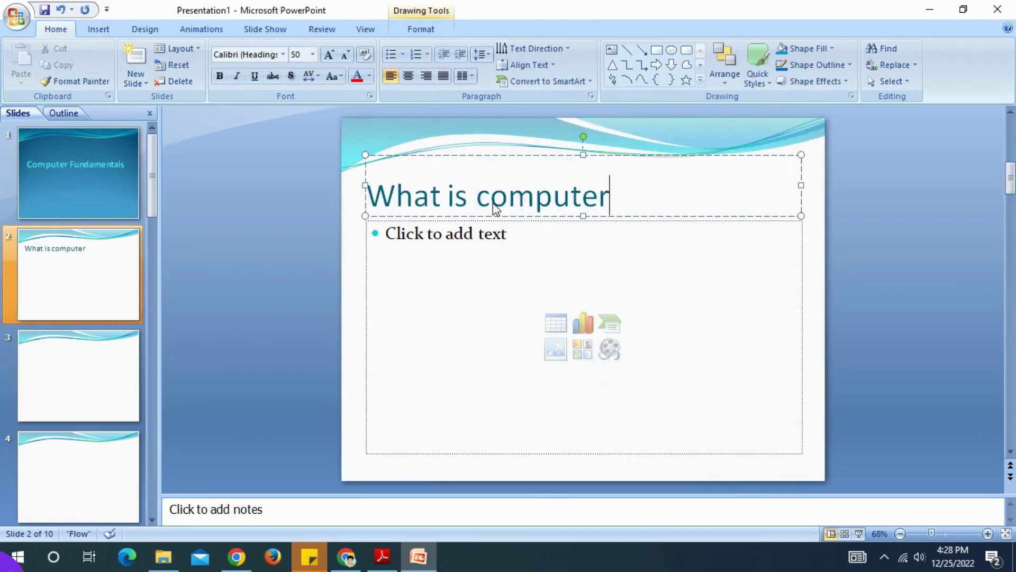
# Enter the slide 2 body text "Computer is an electronic machine that can store, find and arrange information, calculate amounts and control other machines.".
pyautogui.click(430, 236)
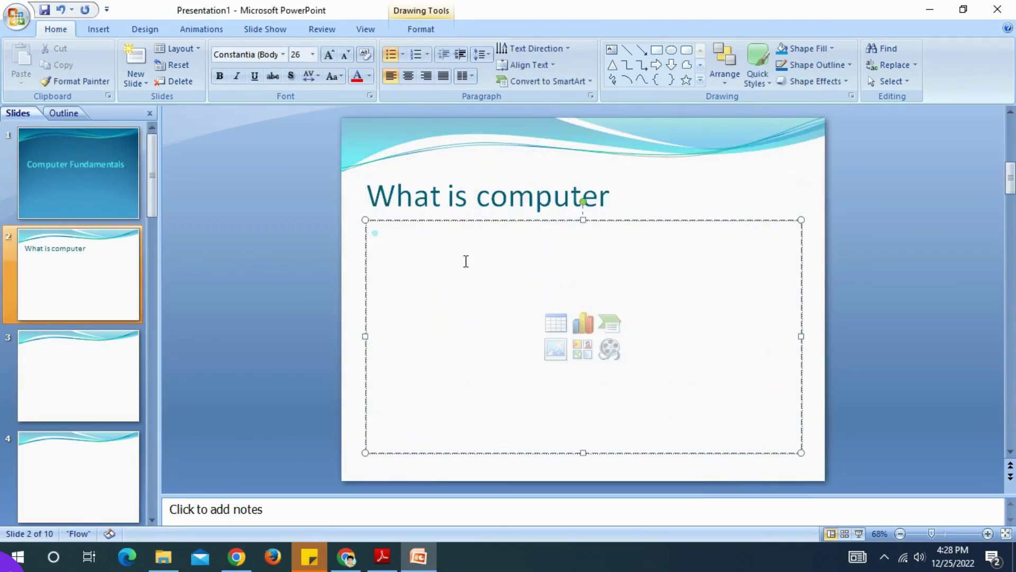
pyautogui.write('Computer is an electronic machine that can store, find and arrange information, calculate amounts and control other machines')
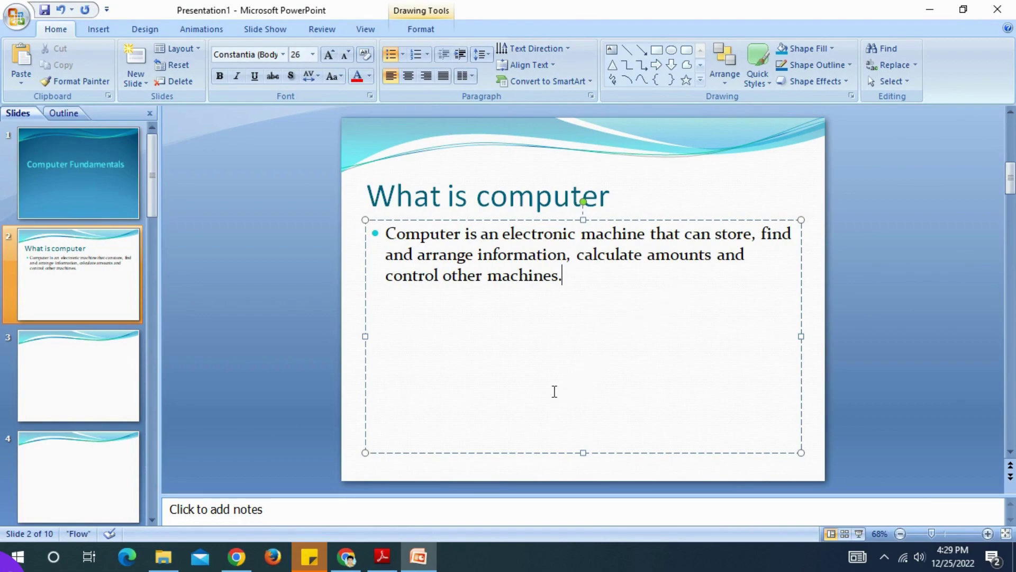
pyautogui.click(357, 387)
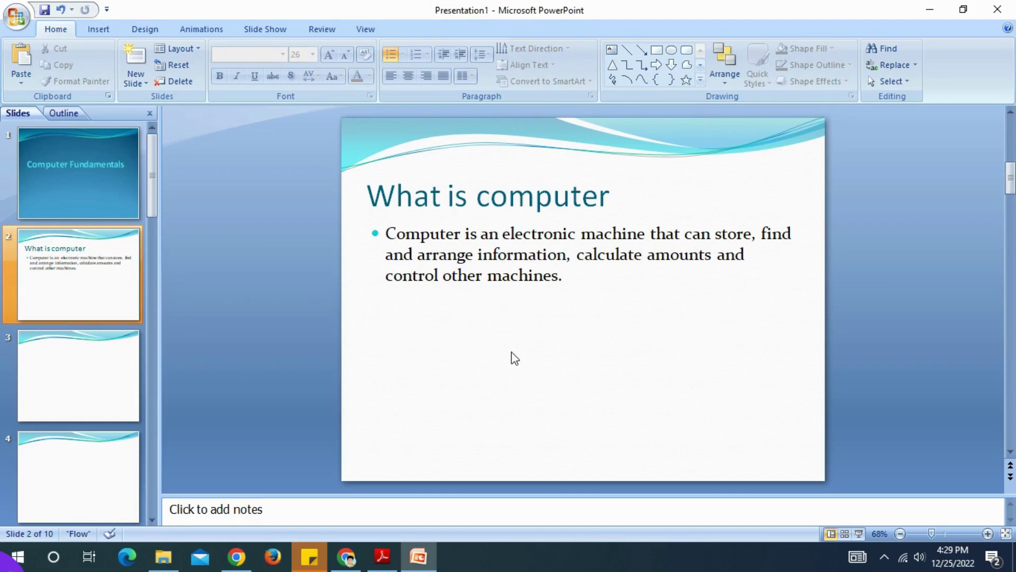
# Open the PPT images folder on the desktop and copy the picture named computer.
pyautogui.press('super+d')
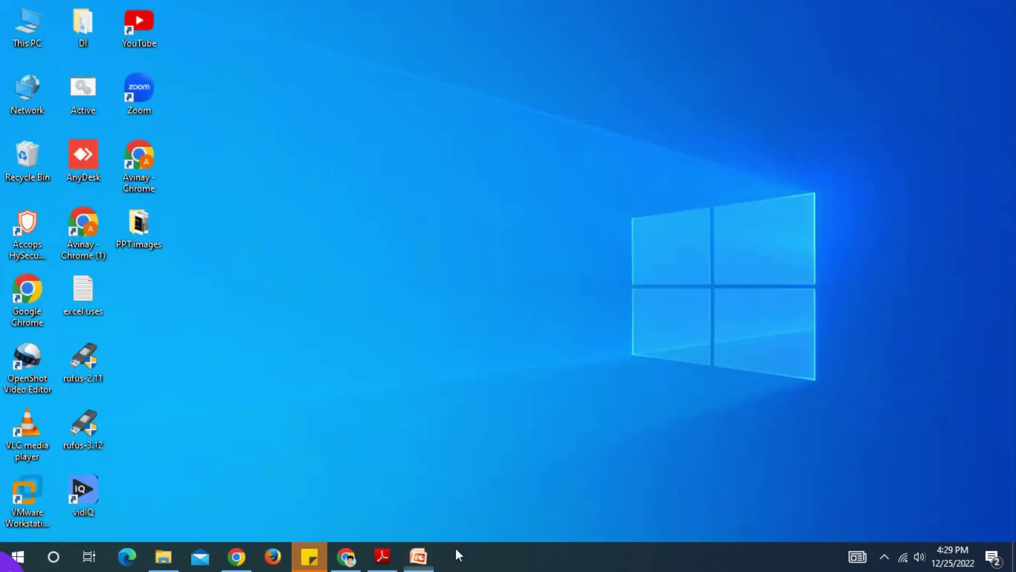
pyautogui.doubleClick(142, 231)
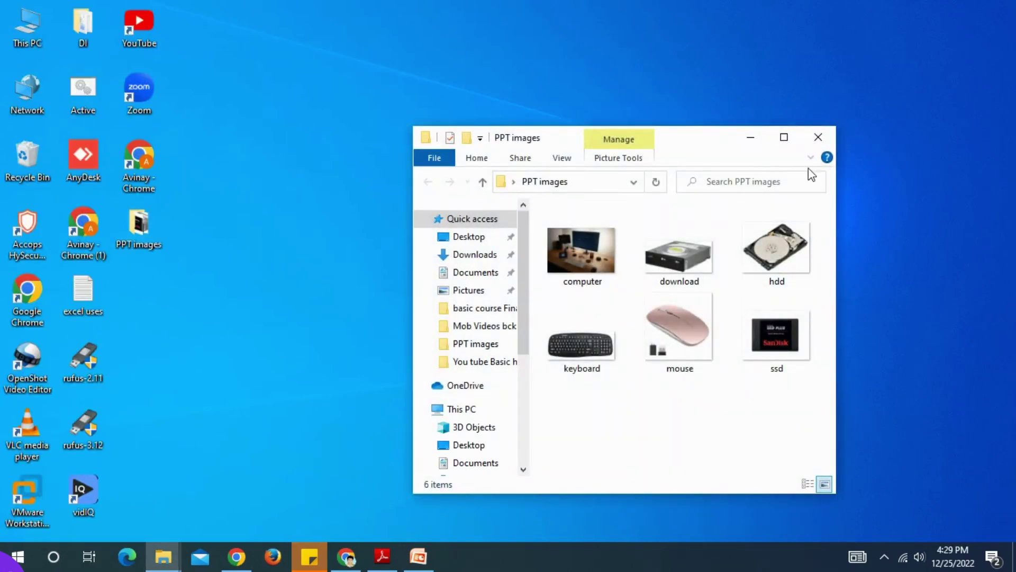
pyautogui.click(784, 137)
pyautogui.doubleClick(176, 118)
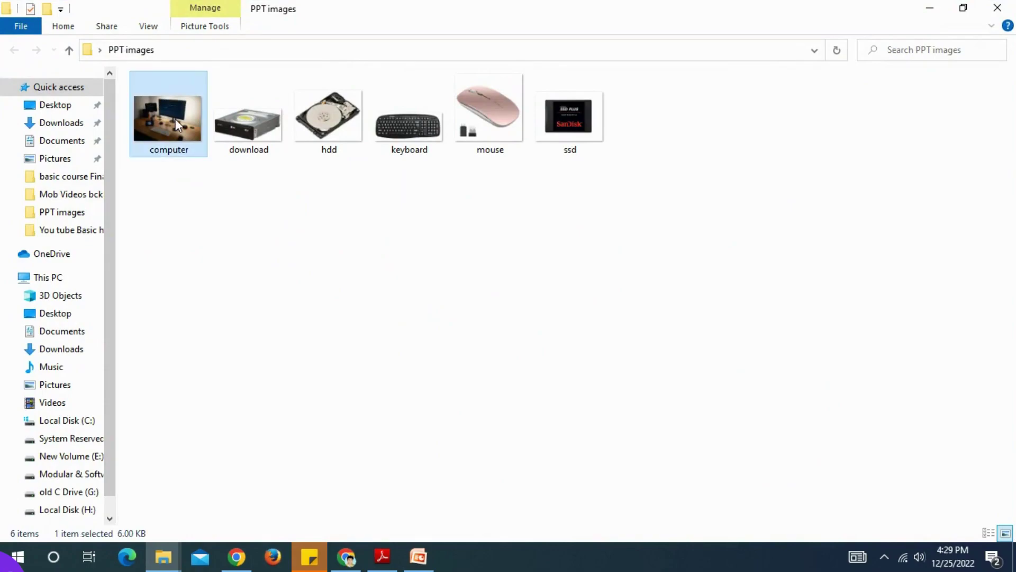
pyautogui.rightClick(175, 119)
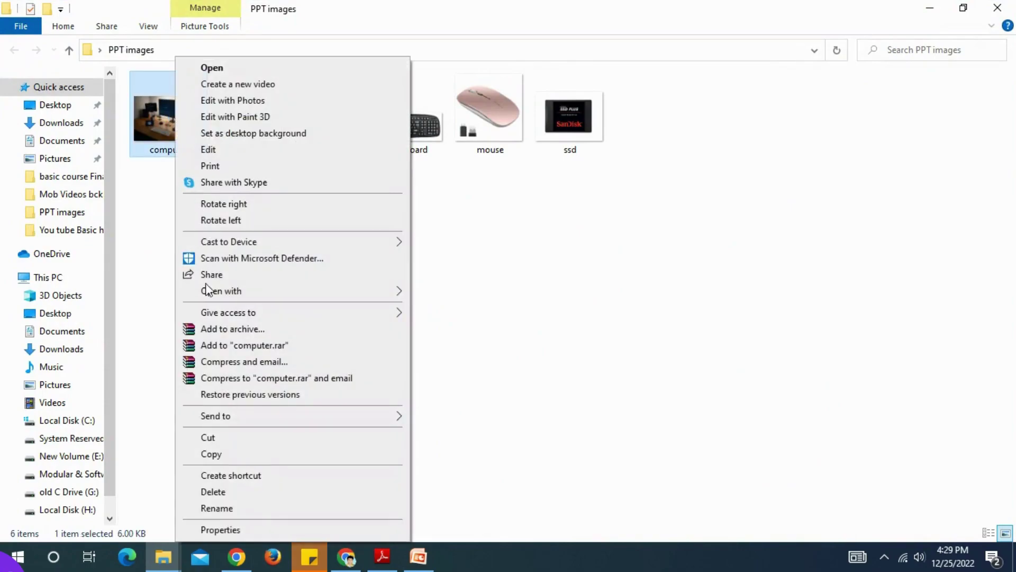
pyautogui.click(231, 455)
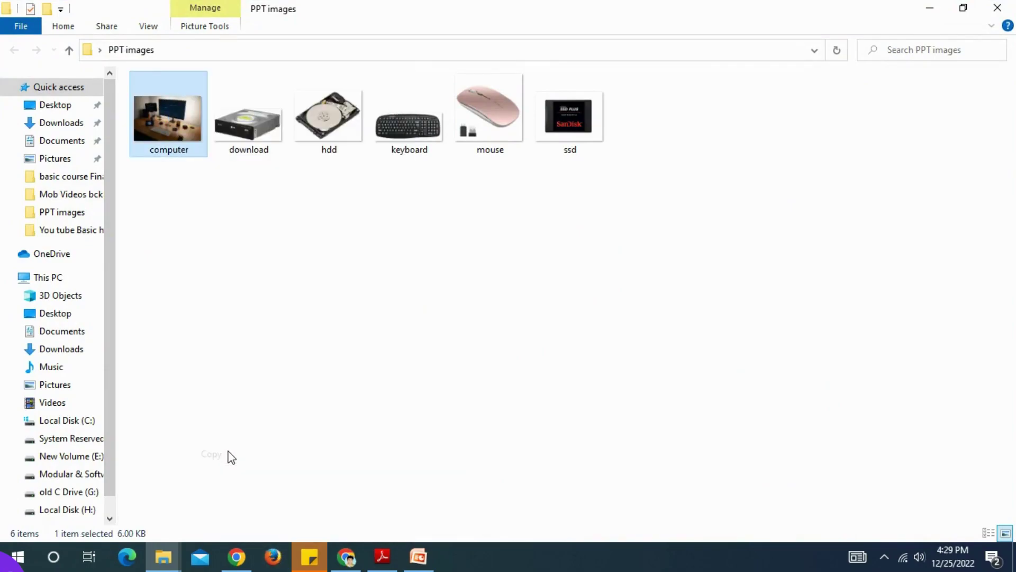
# Switch back to PowerPoint, paste the computer picture on slide 2, enlarge it and position it centrally below the text.
pyautogui.click(418, 557)
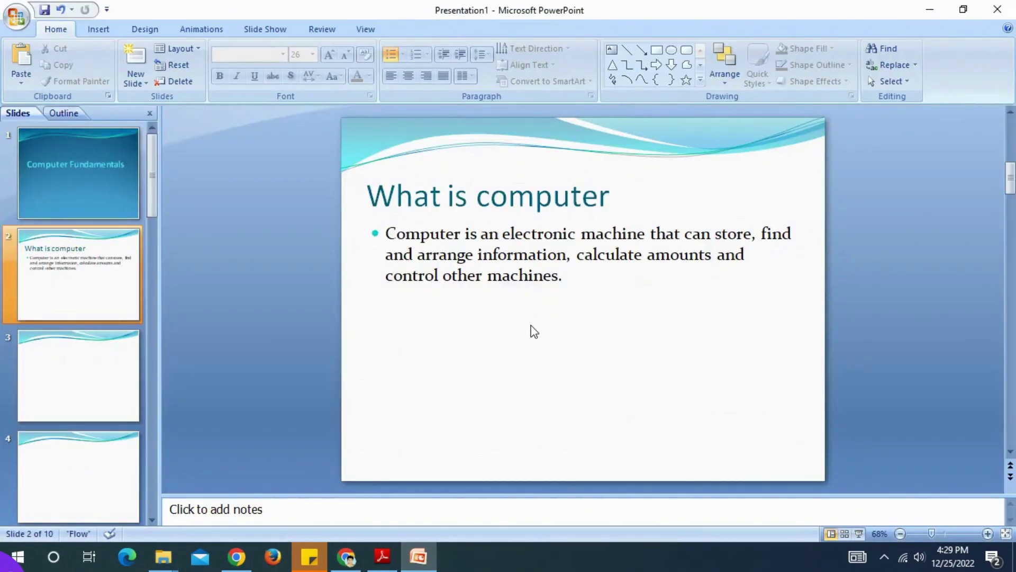
pyautogui.rightClick(531, 325)
pyautogui.click(588, 367)
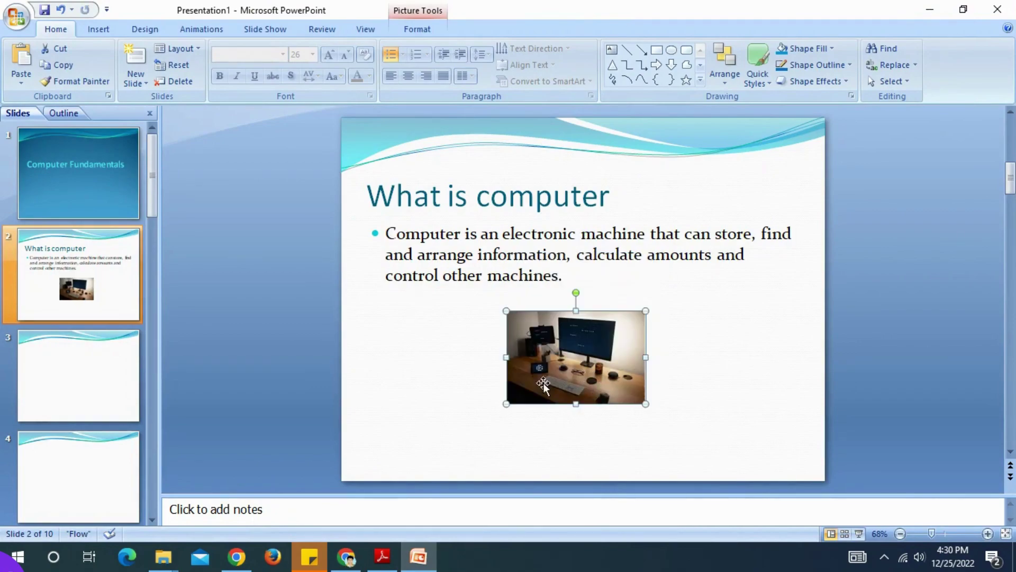
pyautogui.moveTo(506, 404); pyautogui.dragTo(467, 422)
pyautogui.moveTo(562, 383); pyautogui.dragTo(578, 379)
pyautogui.click(723, 380)
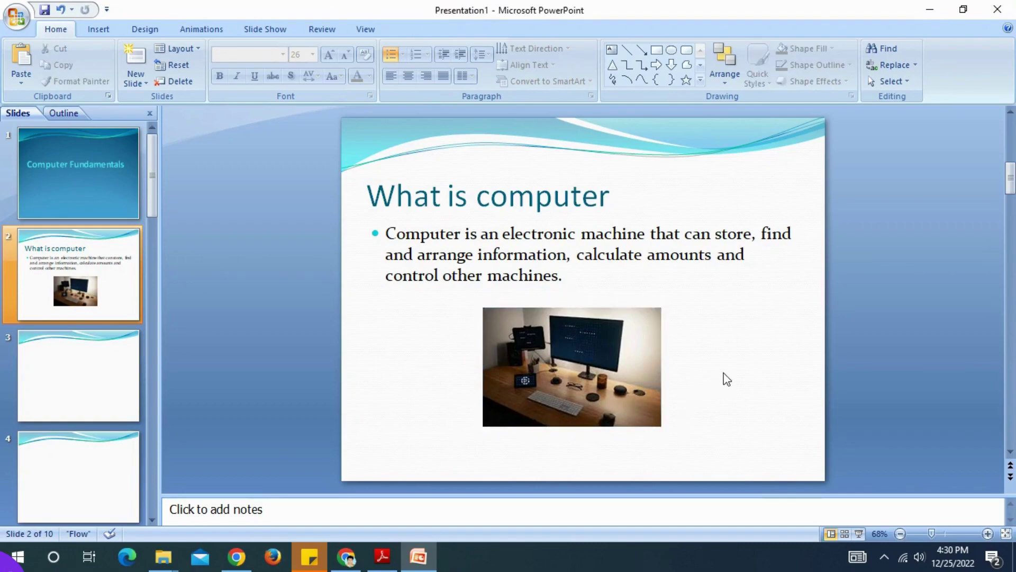
# Enter "Keyboard" as the title of slide 3.
pyautogui.click(87, 376)
pyautogui.click(464, 198)
pyautogui.write('Key')
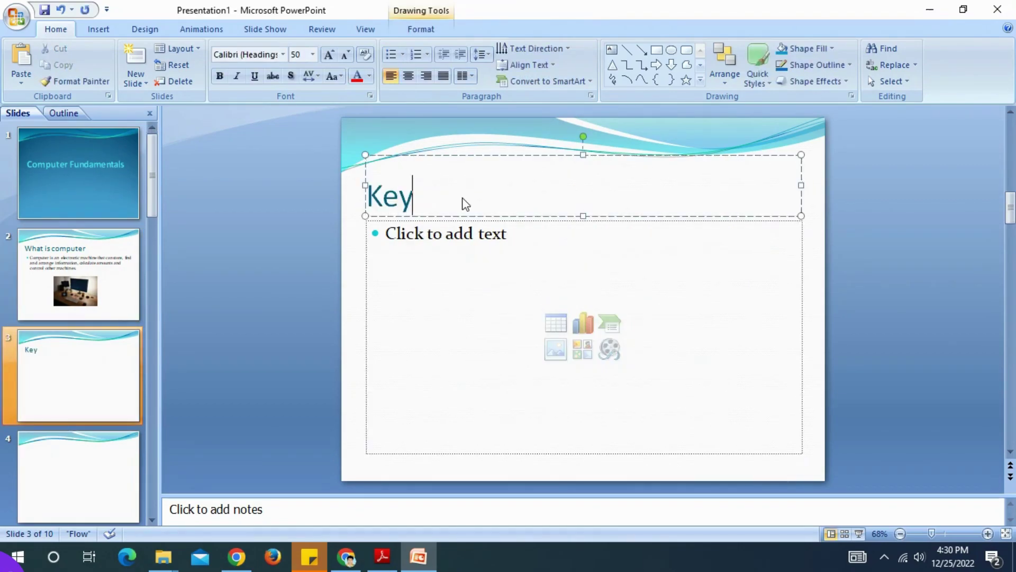
pyautogui.write('board')
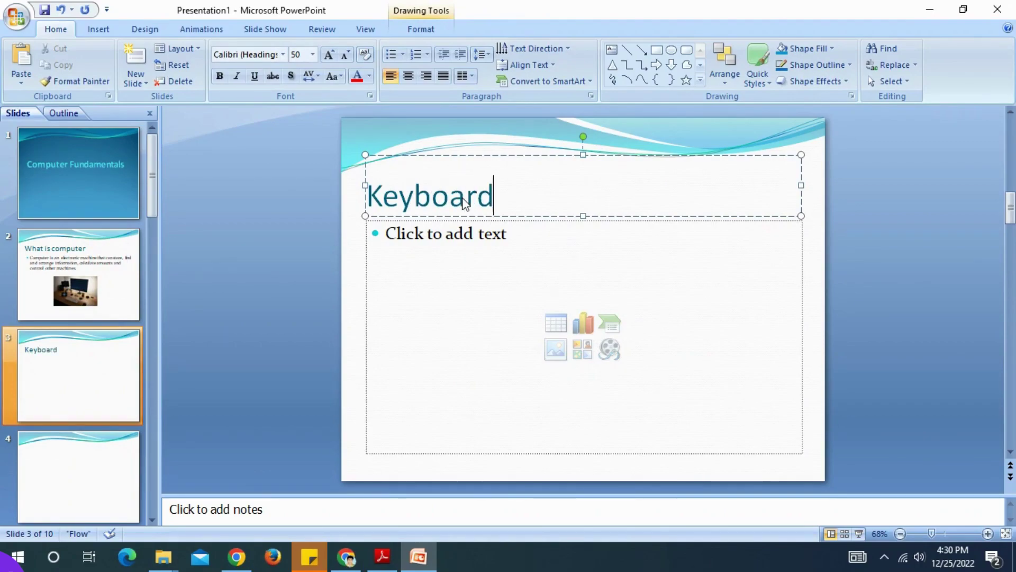
# Add three bullets to slide 3: "QWARTY type of Keyboard", "Standard keys 102 to 104" and "Types Multimedia , Internet , Foldable.".
pyautogui.click(463, 319)
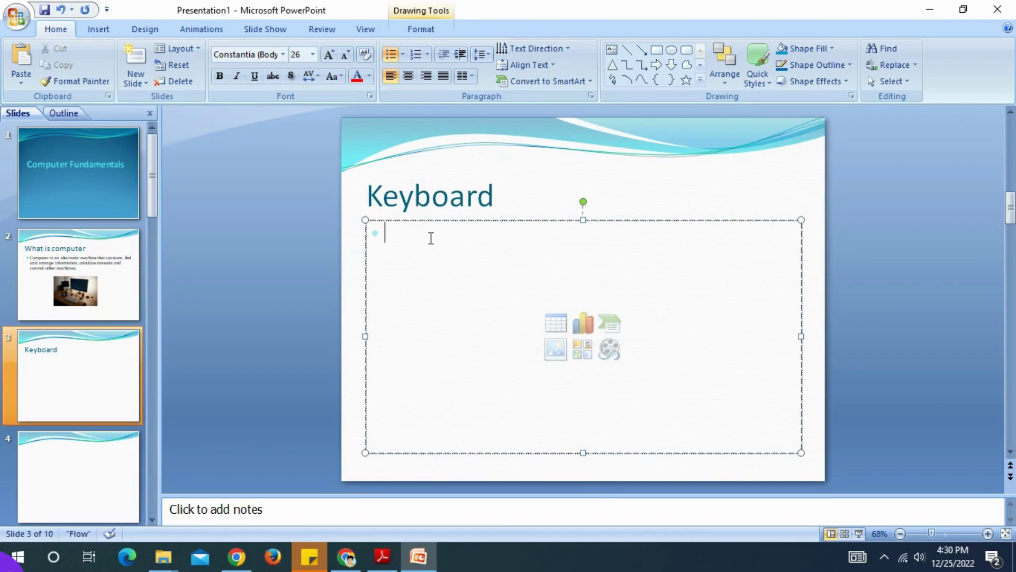
pyautogui.hotkey('ctrl', 'v')
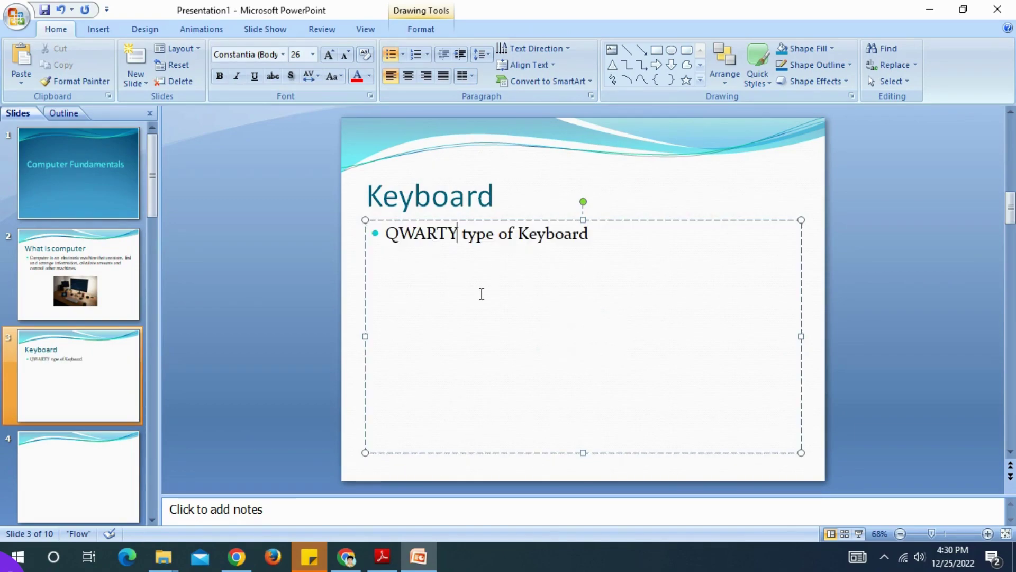
pyautogui.press('Return')
pyautogui.hotkey('ctrl', 'v')
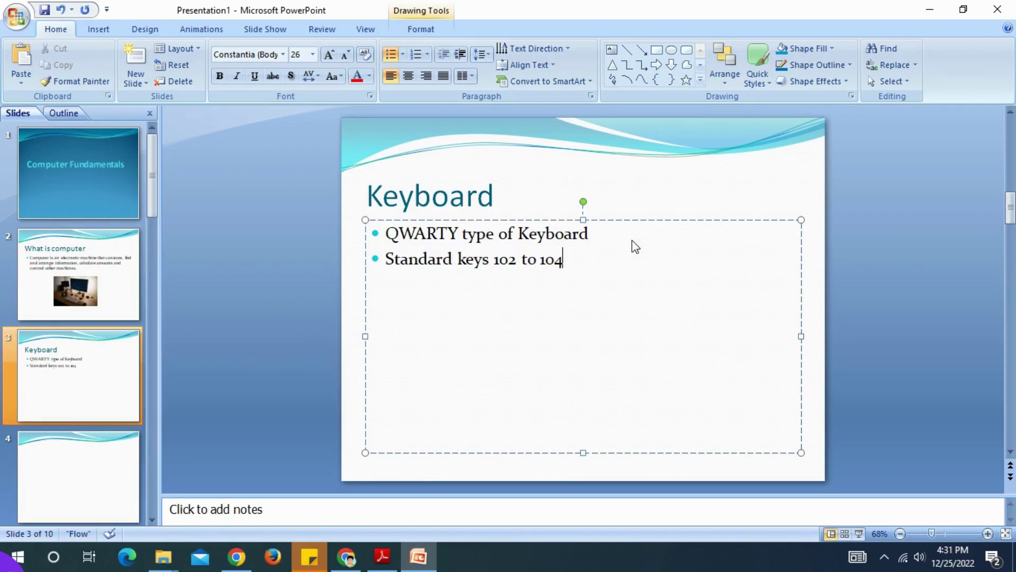
pyautogui.press('Return')
pyautogui.write('Types Multi')
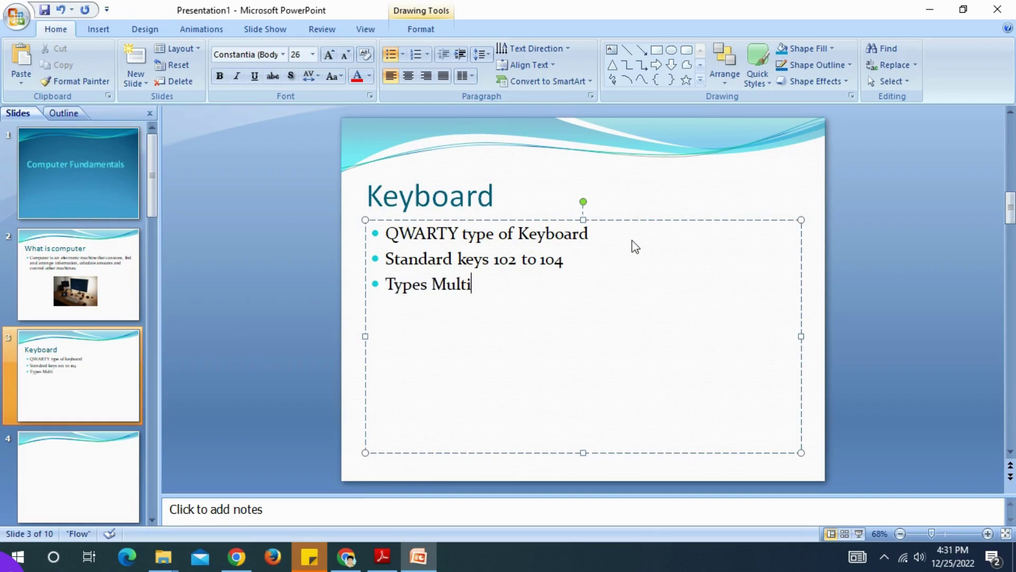
pyautogui.write('media , In')
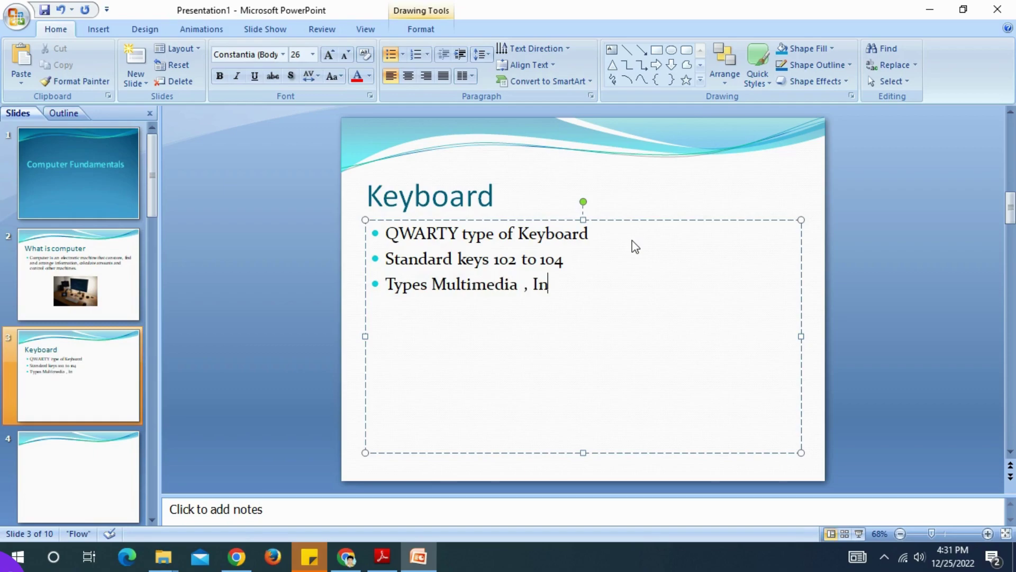
pyautogui.write('ternet , Fol')
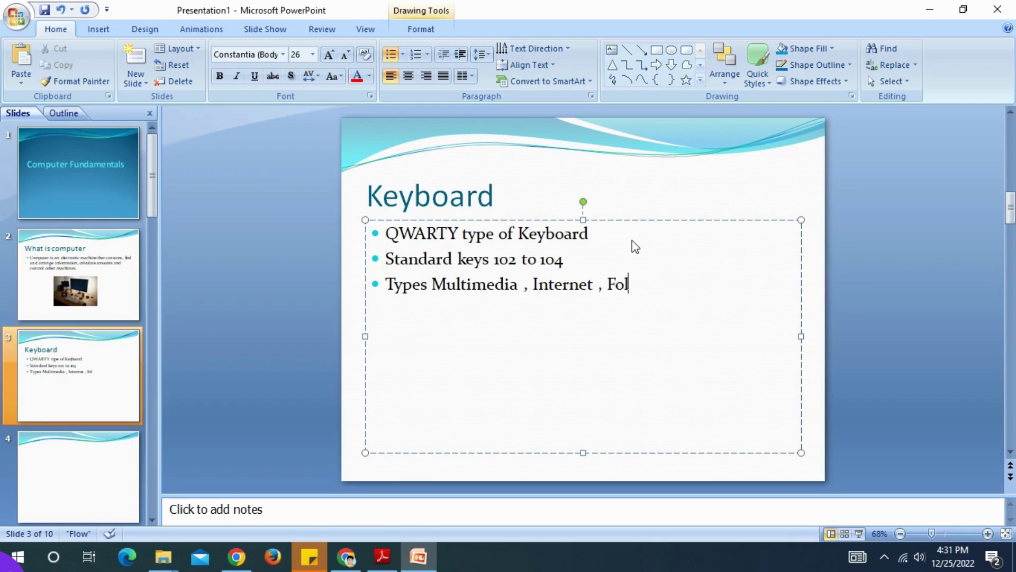
pyautogui.press('BackSpace')
pyautogui.write('dable.')
pyautogui.click(662, 197)
# Copy the keyboard picture from the PPT images folder into slide 3, placing it below the bullets and enlarging it.
pyautogui.click(550, 362)
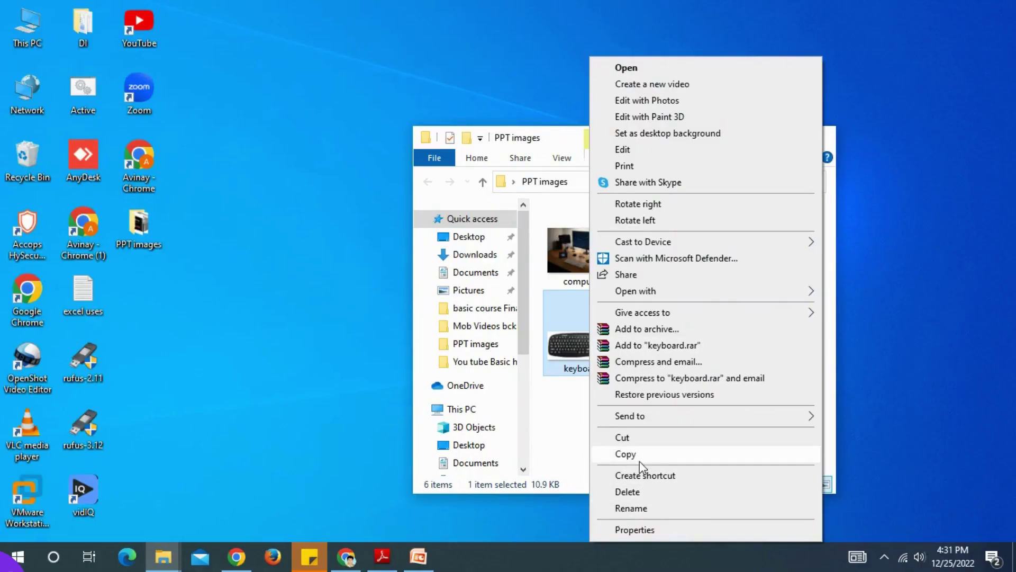
pyautogui.click(626, 454)
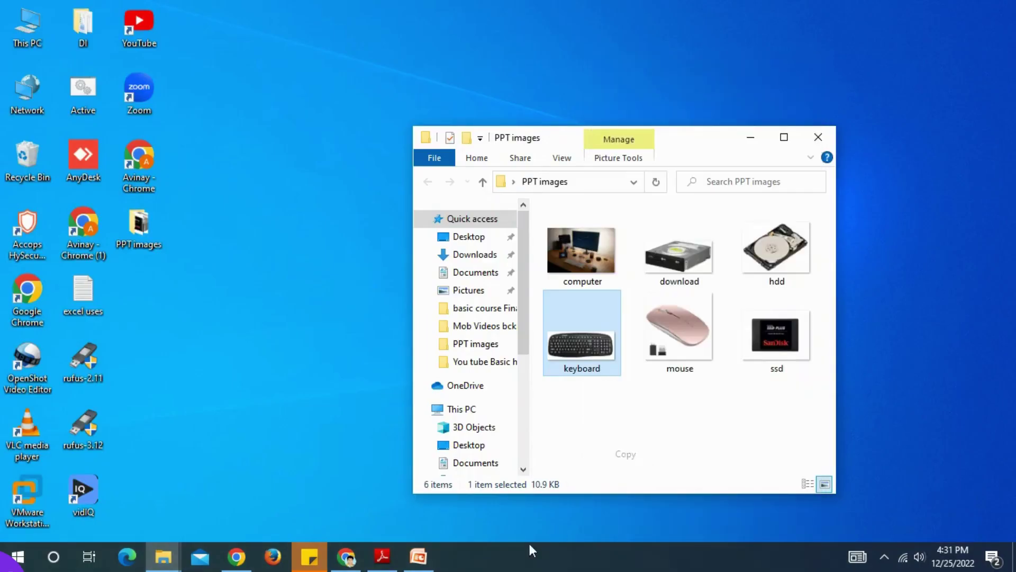
pyautogui.click(430, 551)
pyautogui.hotkey('ctrl', 'v')
pyautogui.moveTo(635, 303); pyautogui.dragTo(628, 364)
pyautogui.moveTo(494, 408); pyautogui.dragTo(450, 420)
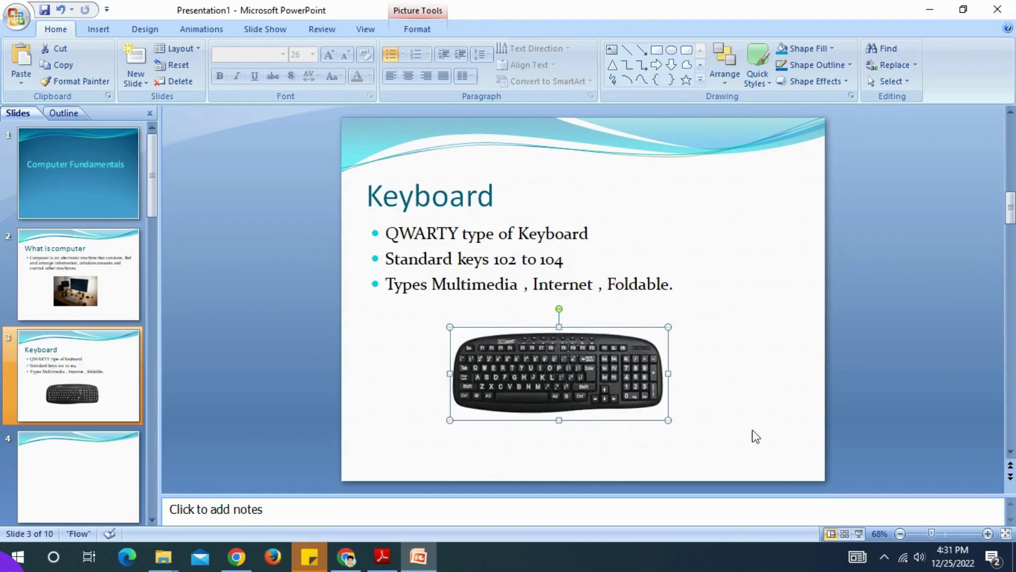
pyautogui.click(825, 386)
# Title slide 4 "Mouse" and add the bullet "It is Pointing Device".
pyautogui.click(63, 495)
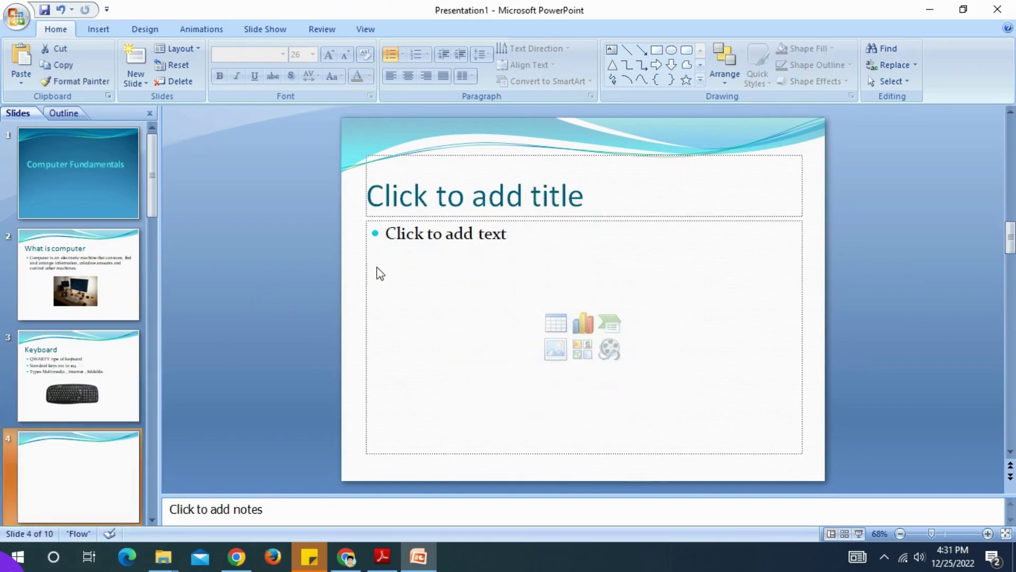
pyautogui.click(535, 202)
pyautogui.write('Mouse')
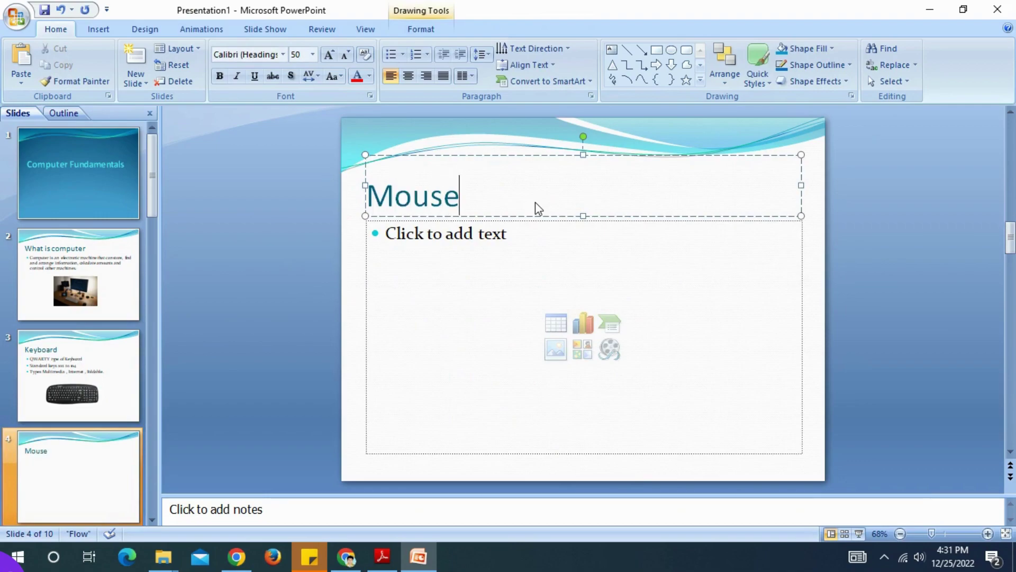
pyautogui.click(455, 235)
pyautogui.write('It is Pointing')
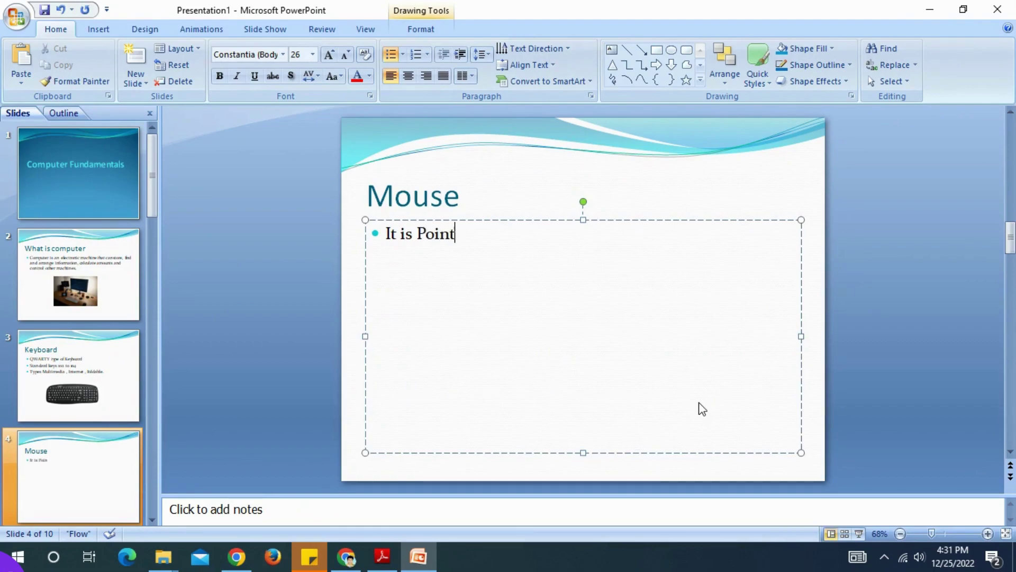
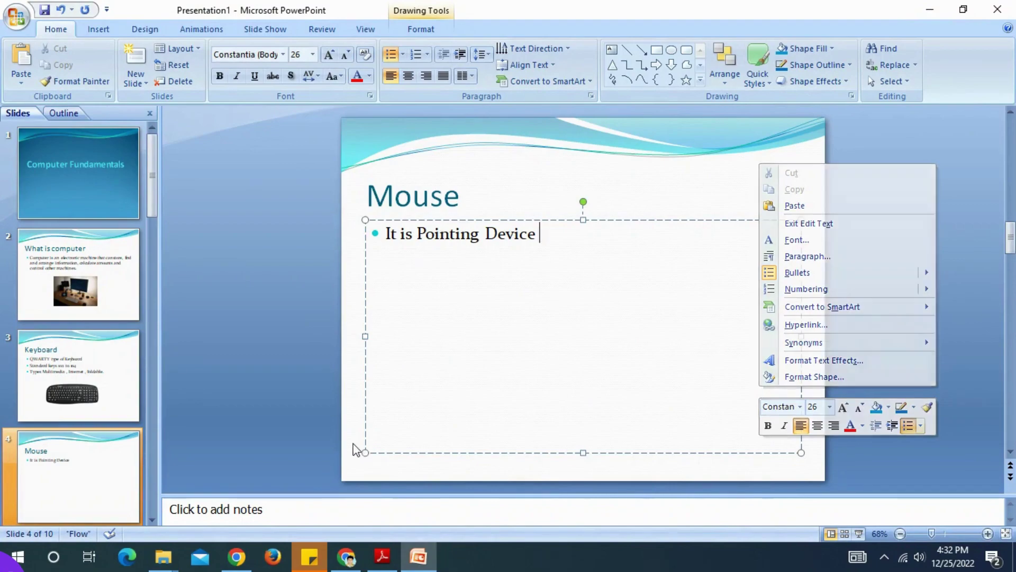
pyautogui.click(347, 375)
# Paste the copied mouse picture onto slide 4 and move it to the lower middle, below the bullet.
pyautogui.rightClick(546, 327)
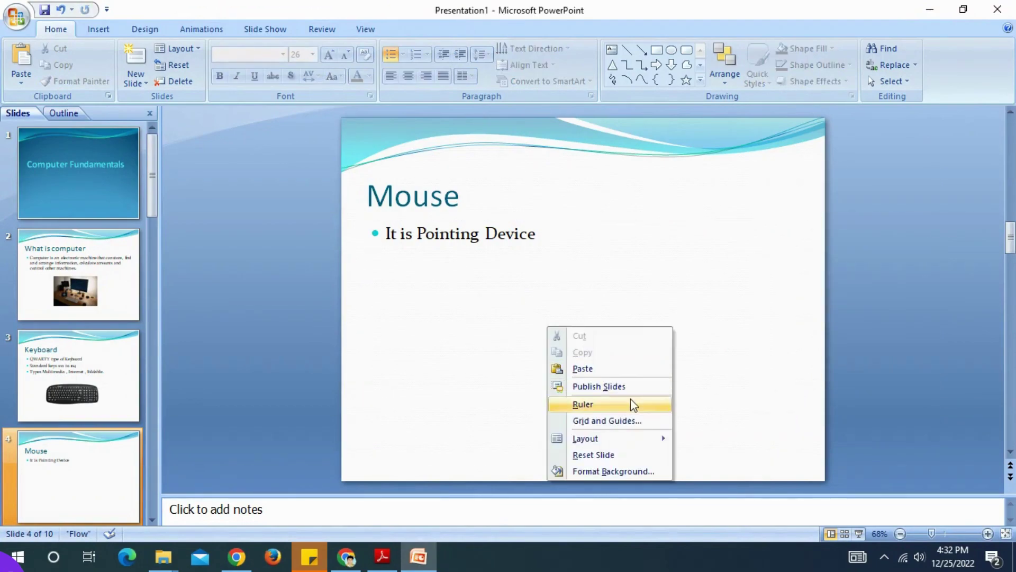
pyautogui.click(601, 370)
pyautogui.moveTo(603, 330); pyautogui.dragTo(589, 397)
# Title slide 5 "Hard disk & SSD" and add the bullets "Magnetic medium Hard disk Drive HDD" and "Flash Memory Solid State Drive SSD".
pyautogui.click(100, 477)
pyautogui.scroll(-1, 97, 417)
pyautogui.click(98, 491)
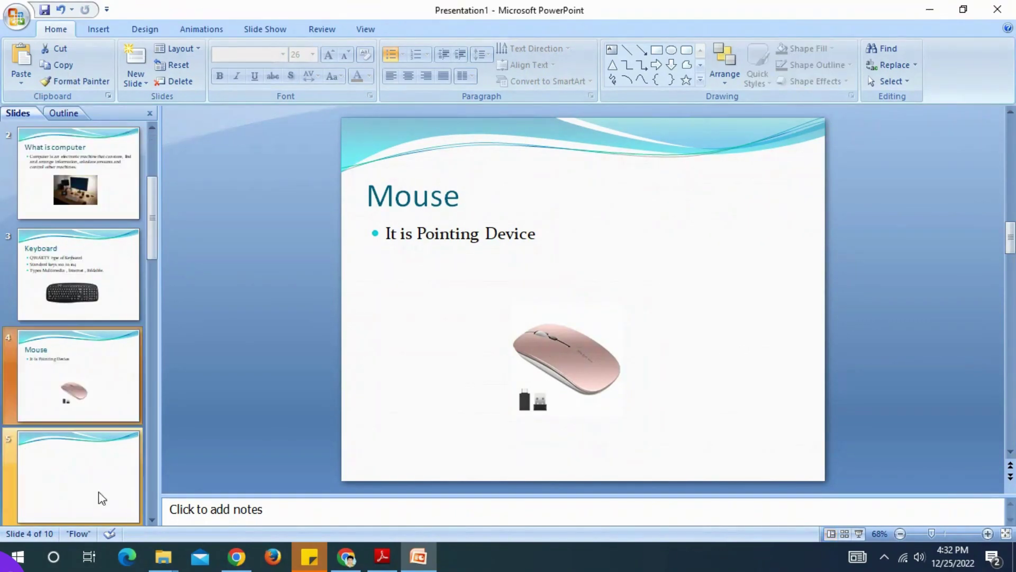
pyautogui.click(455, 203)
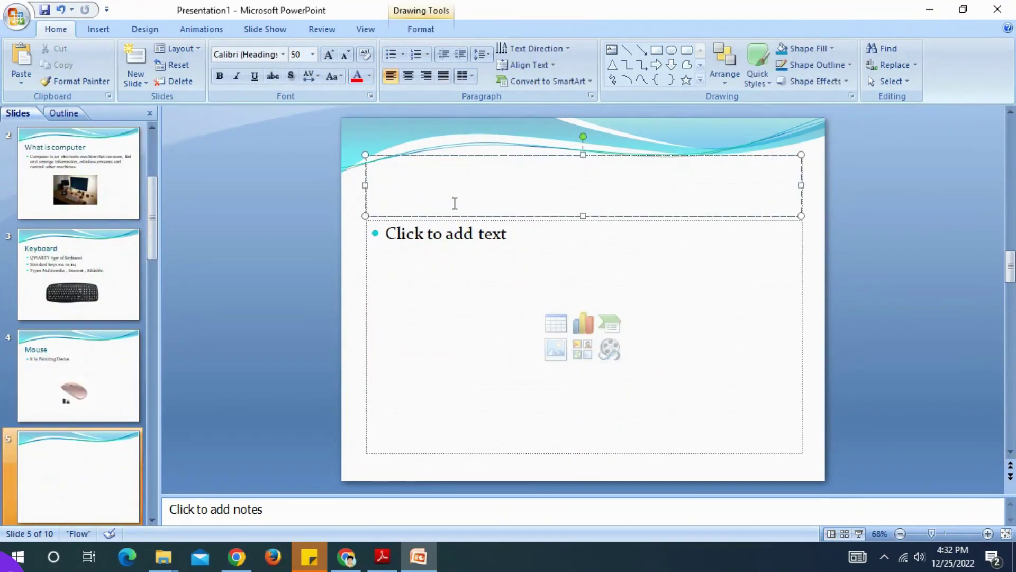
pyautogui.write('Hard dis')
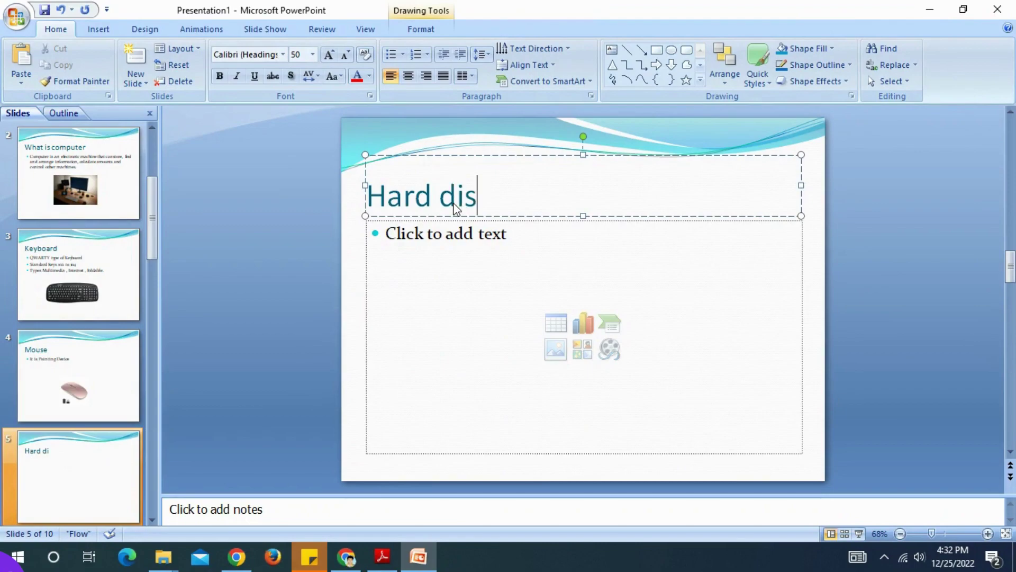
pyautogui.write('k & SSD')
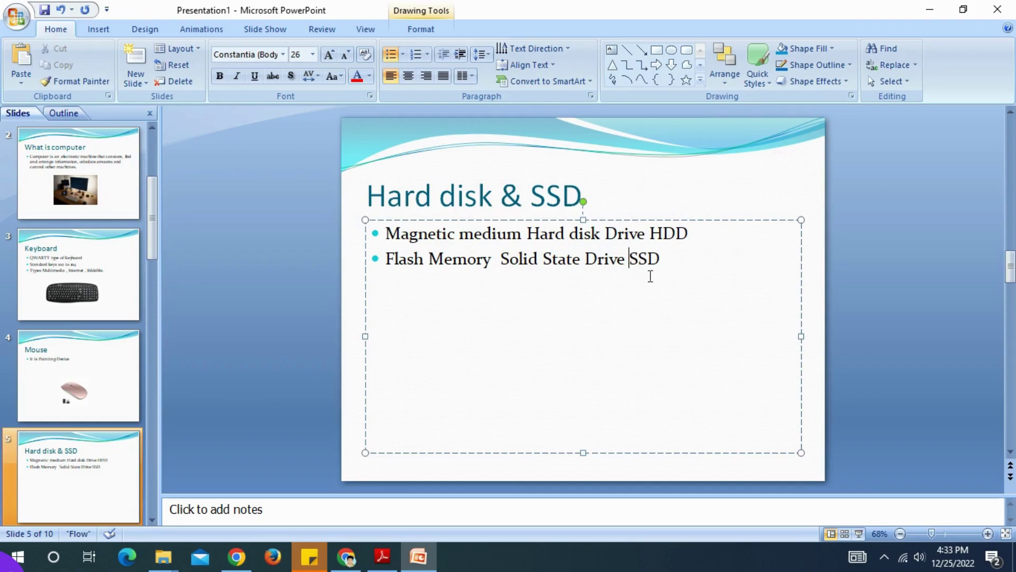
pyautogui.click(705, 239)
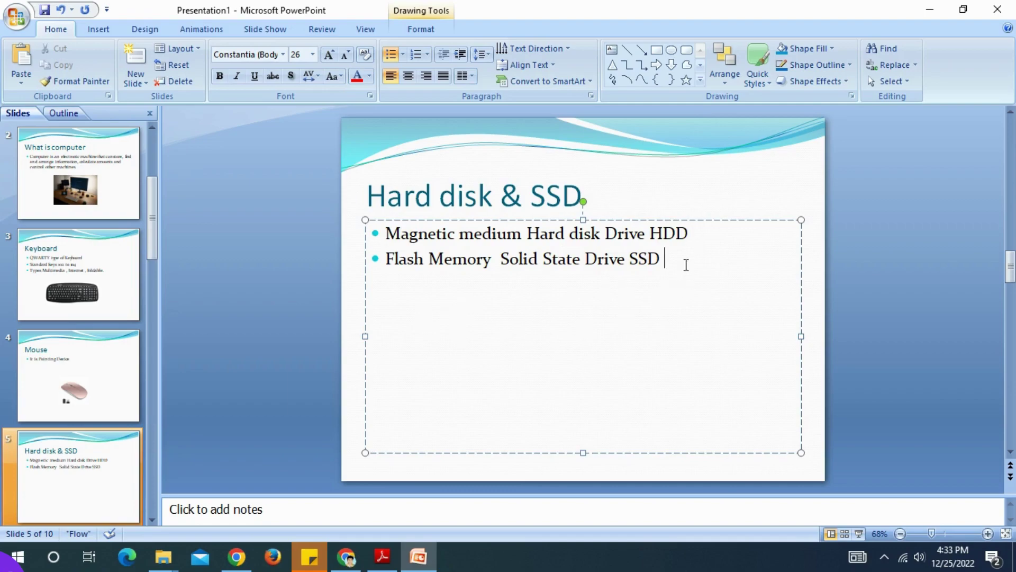
pyautogui.click(348, 289)
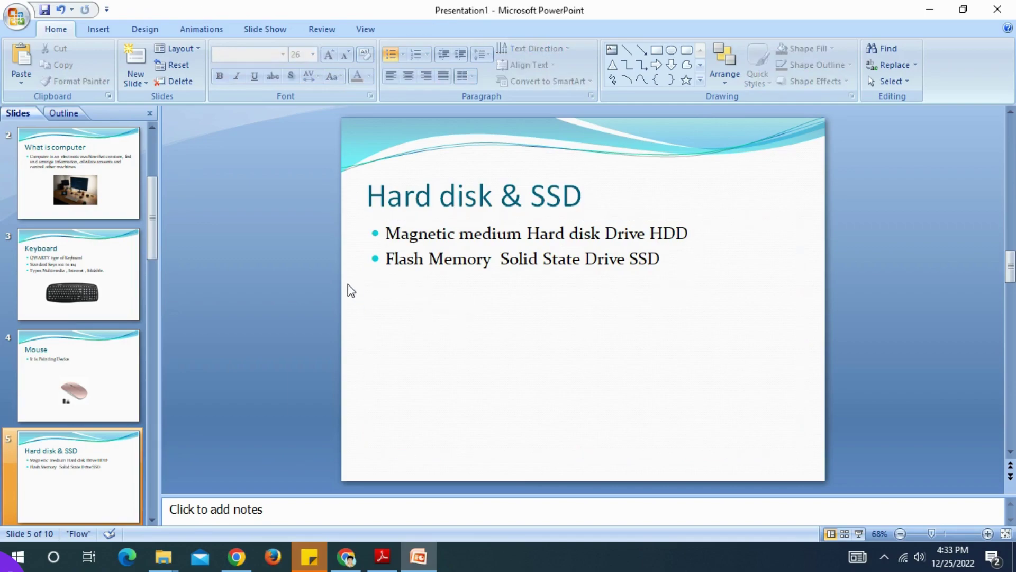
# Copy the hdd picture from the desktop's PPT images folder into slide 5 and place it below the bullets on the slide's left half.
pyautogui.click(431, 565)
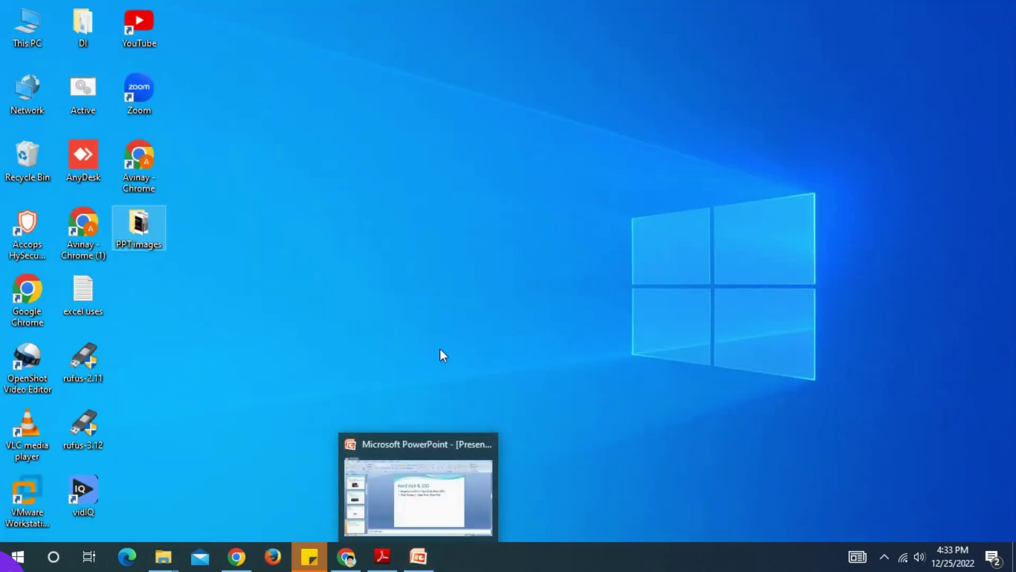
pyautogui.doubleClick(151, 217)
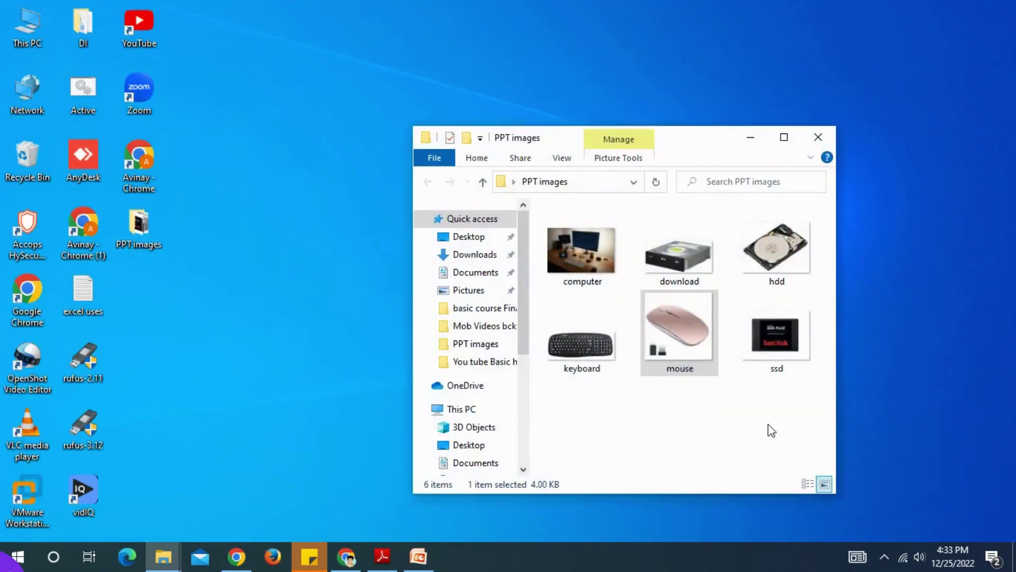
pyautogui.click(770, 248)
pyautogui.rightClick(770, 248)
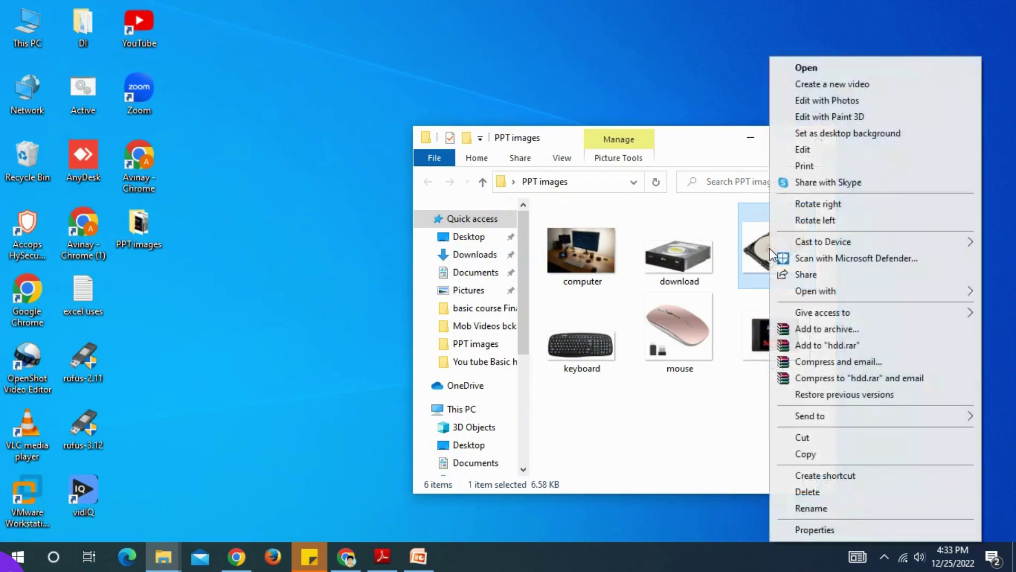
pyautogui.click(809, 453)
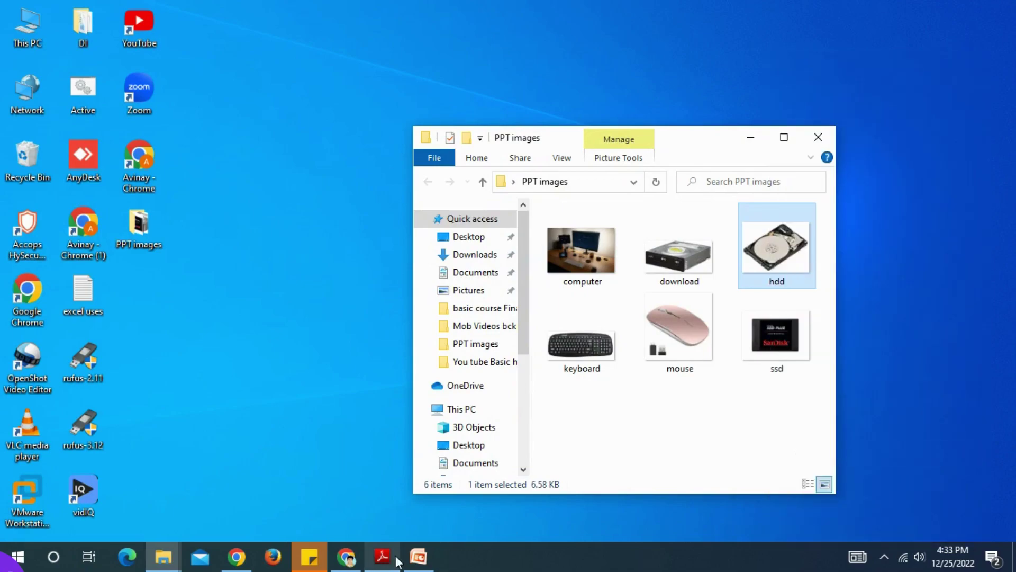
pyautogui.click(418, 557)
pyautogui.rightClick(430, 343)
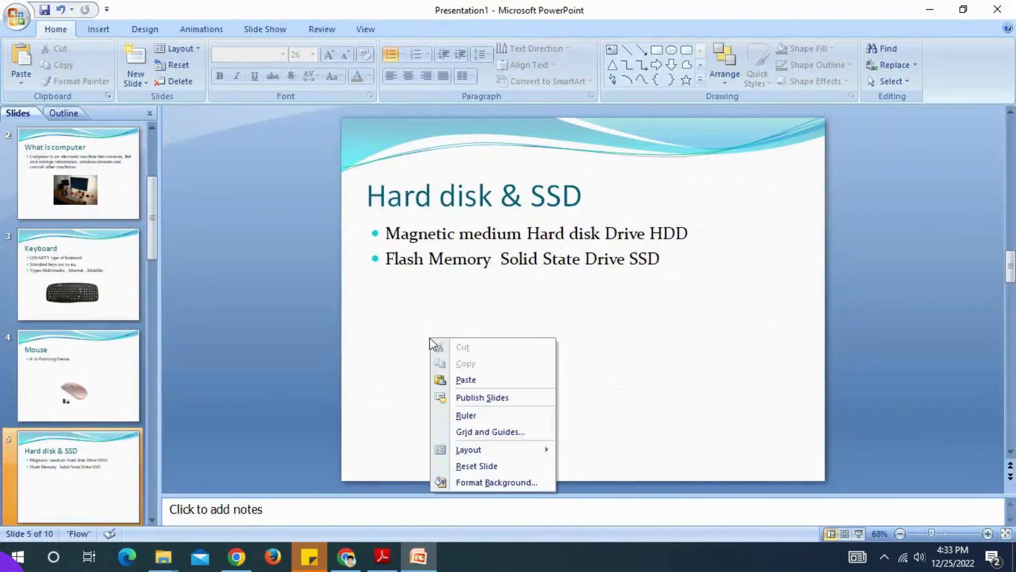
pyautogui.click(465, 380)
pyautogui.moveTo(593, 314); pyautogui.dragTo(495, 365)
# Copy the ssd picture from the PPT images folder into slide 5 and place it to the right of the hard disk picture.
pyautogui.hotkey('alt', 'Tab')
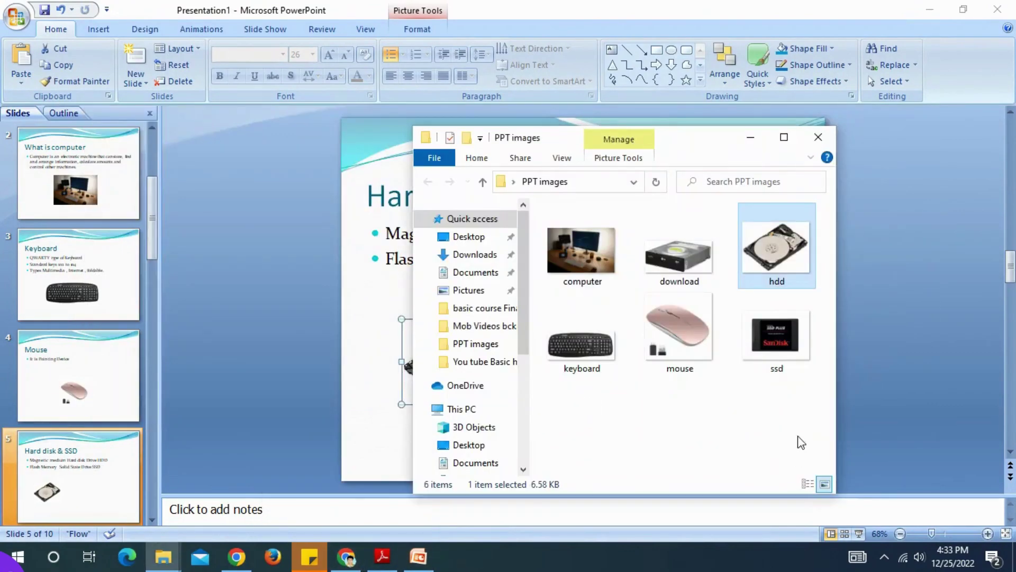
pyautogui.click(763, 325)
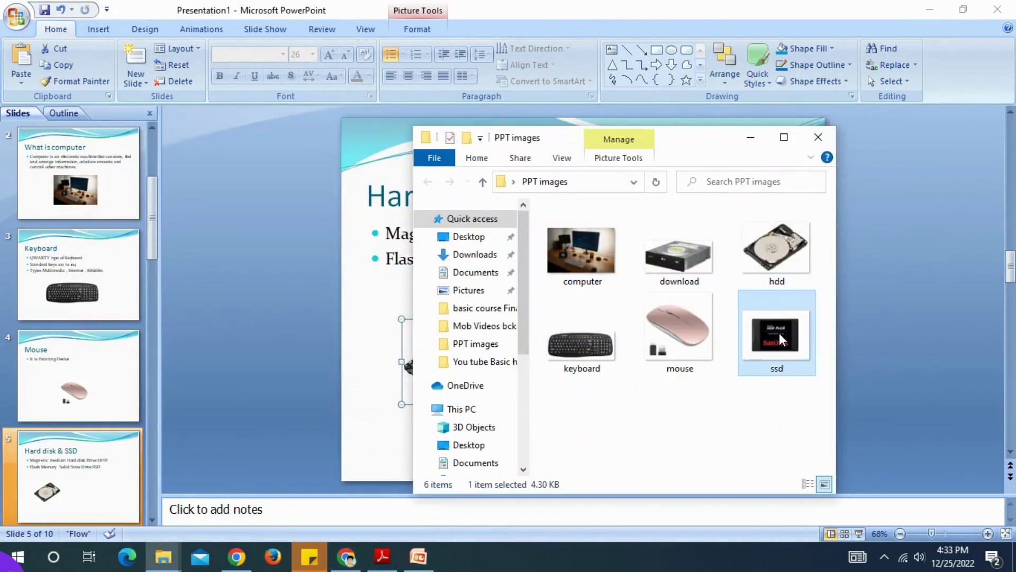
pyautogui.rightClick(779, 333)
pyautogui.click(829, 451)
pyautogui.hotkey('alt', 'Tab')
pyautogui.click(690, 375)
pyautogui.hotkey('ctrl', 'v')
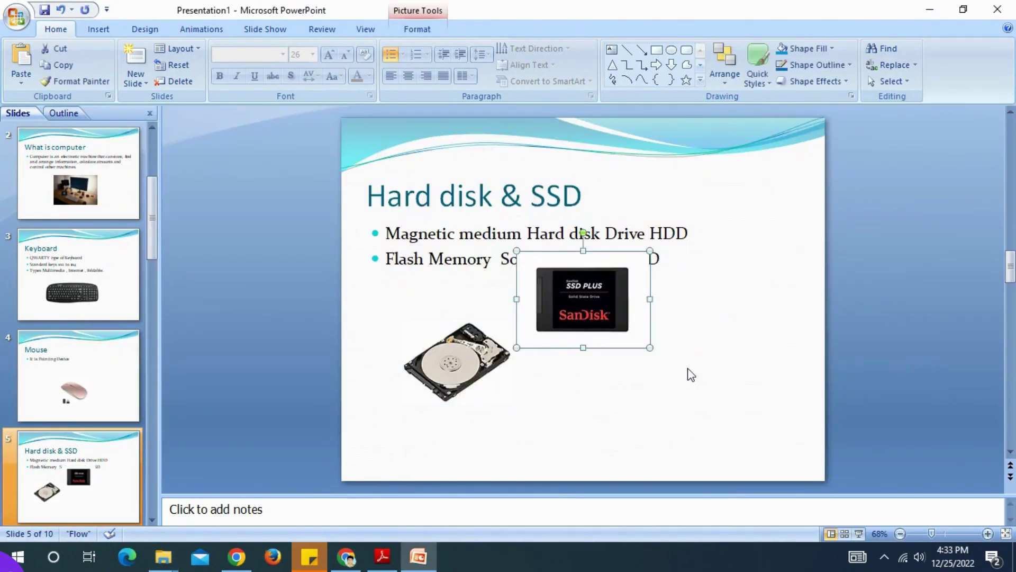
pyautogui.moveTo(598, 313); pyautogui.dragTo(718, 364)
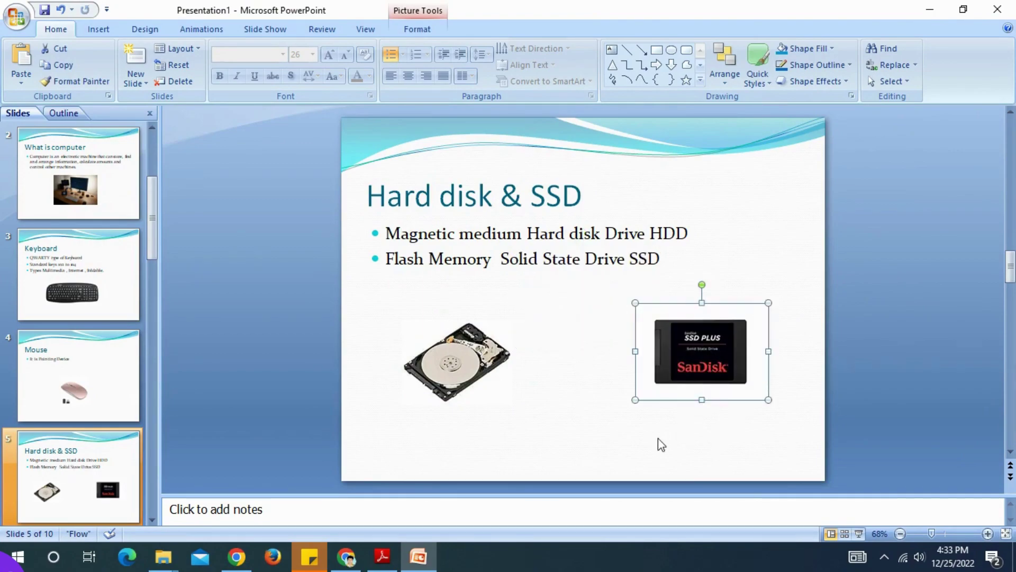
# Enlarge the hard disk picture and the SSD picture on slide 5 slightly.
pyautogui.click(484, 371)
pyautogui.moveTo(513, 320); pyautogui.dragTo(537, 295)
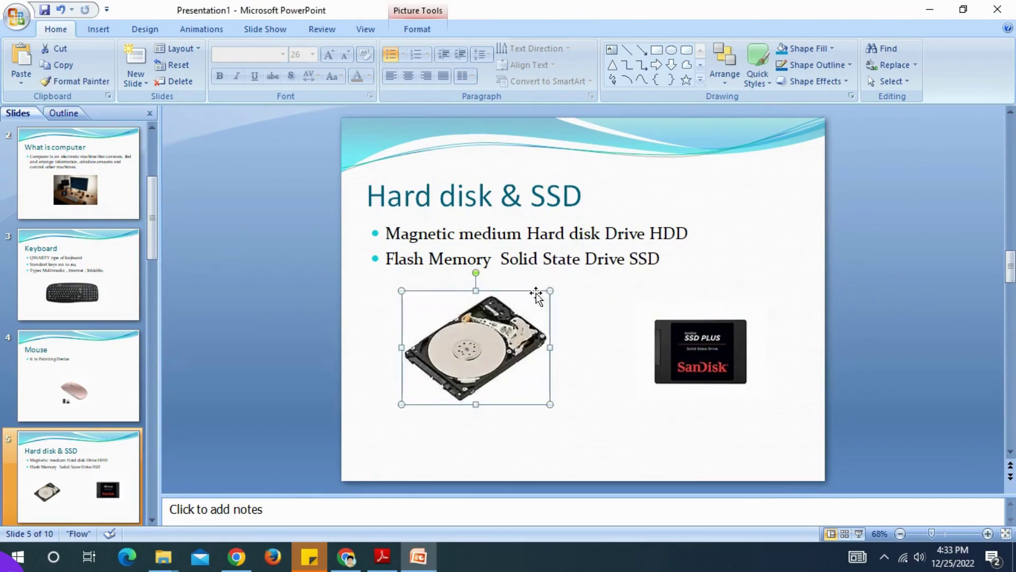
pyautogui.click(688, 352)
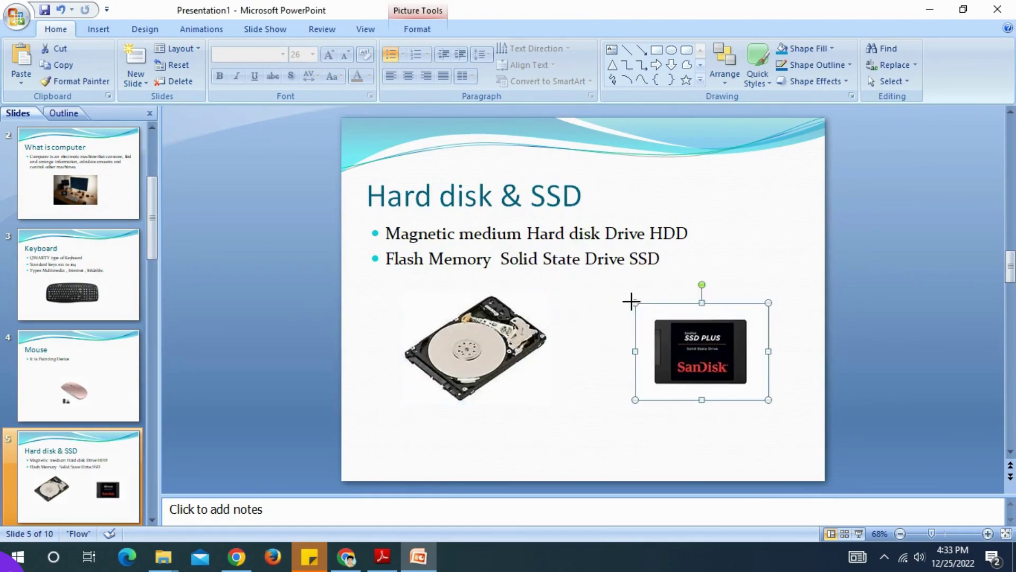
pyautogui.moveTo(631, 302); pyautogui.dragTo(607, 283)
pyautogui.click(785, 199)
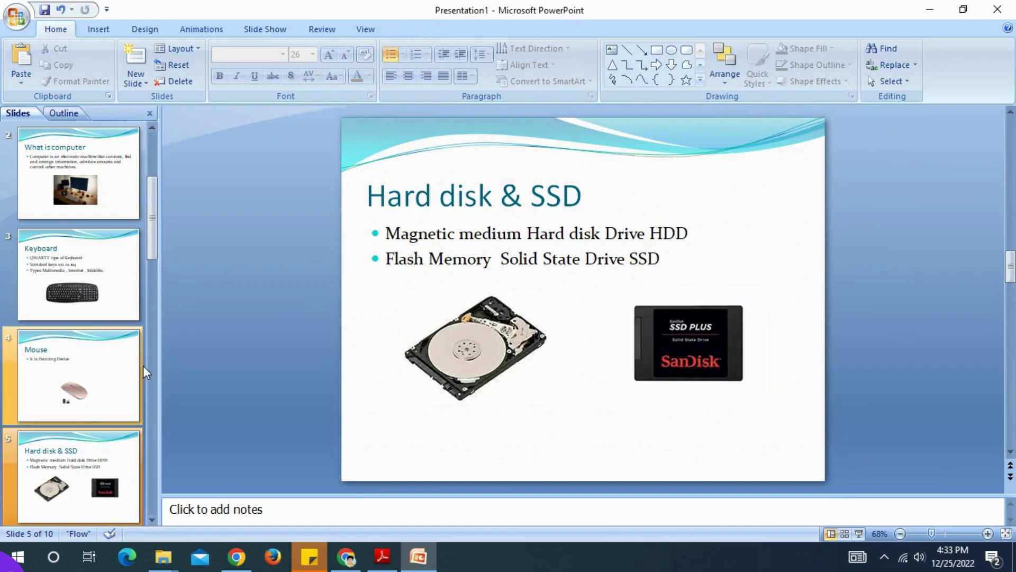
# Delete the empty content placeholder from slide 6, keeping only the title placeholder.
pyautogui.scroll(-1, 143, 365)
pyautogui.click(108, 493)
pyautogui.click(109, 493)
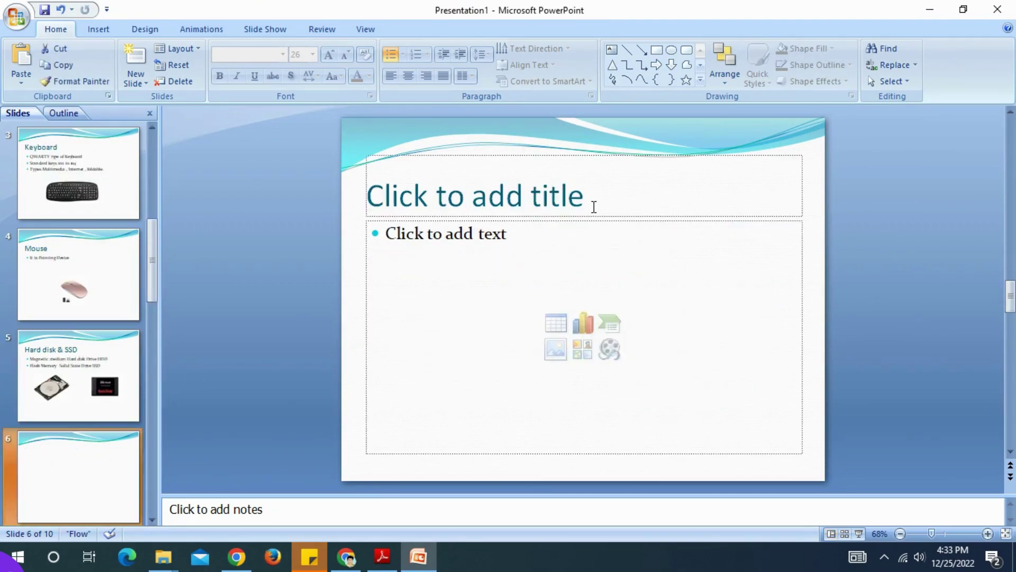
pyautogui.click(365, 285)
pyautogui.press('Delete')
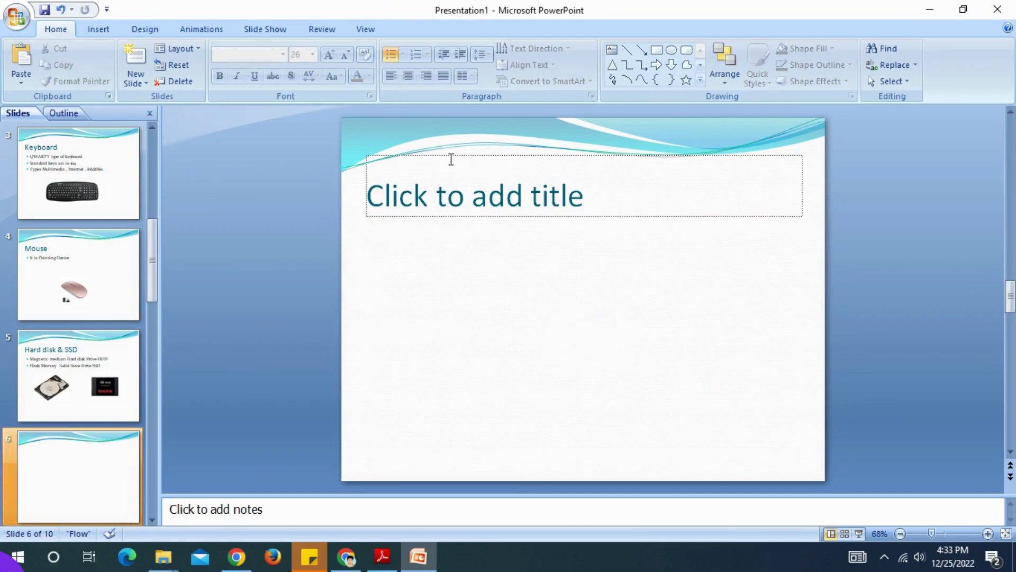